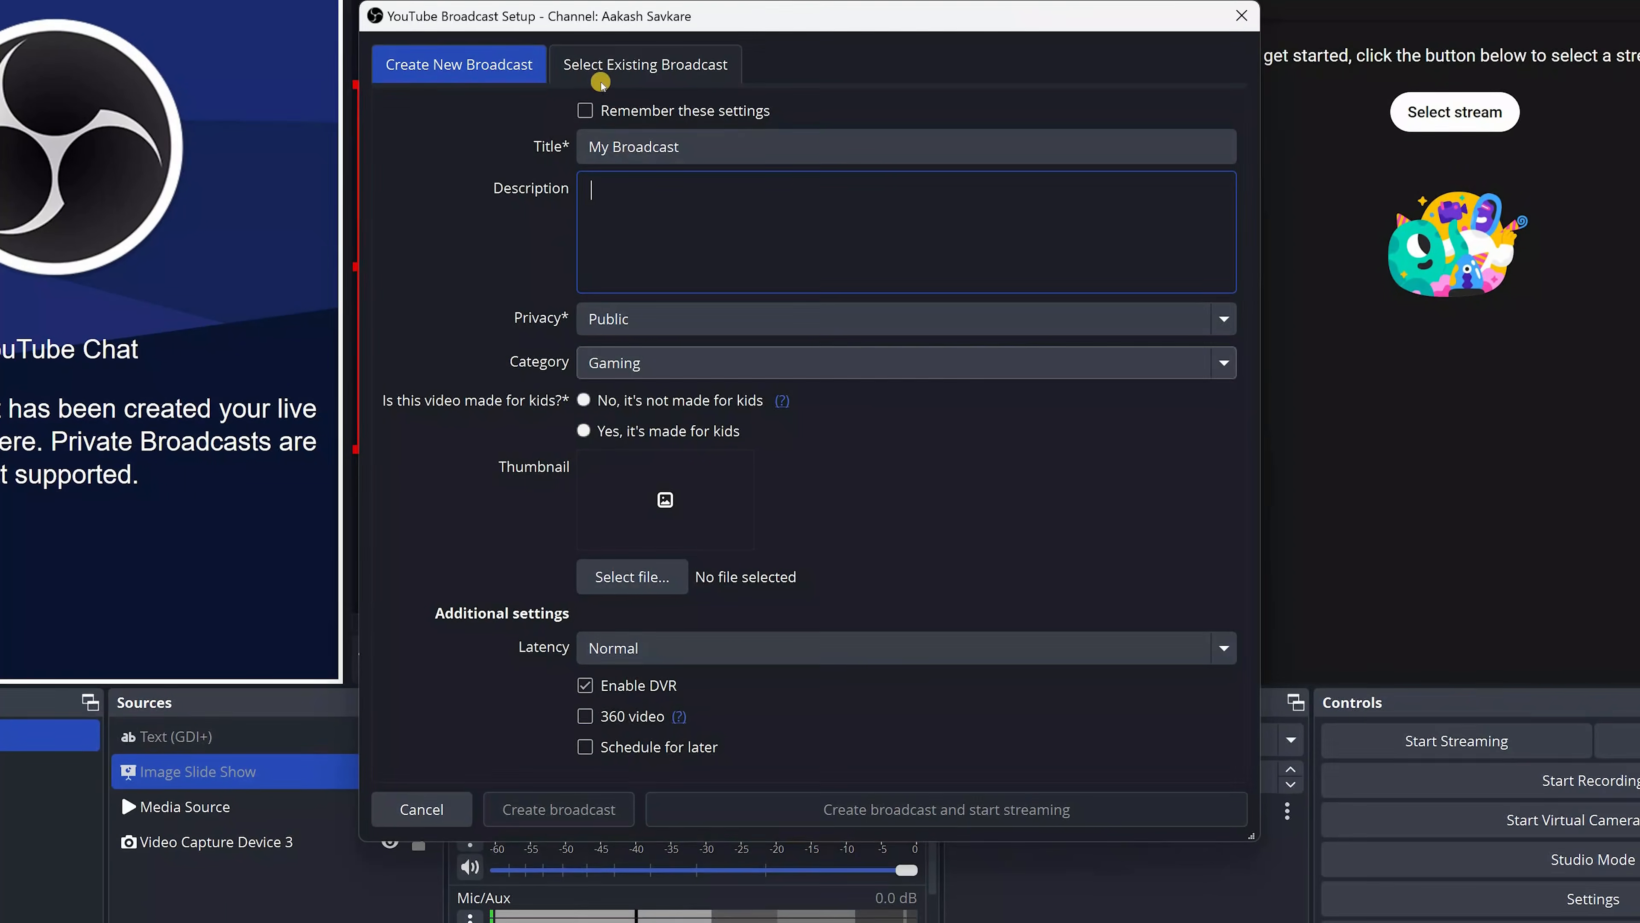
Look through the channel's existing broadcasts, and close the broadcast setup dialog and the YouTube Live Control Panel
left_click(590, 61)
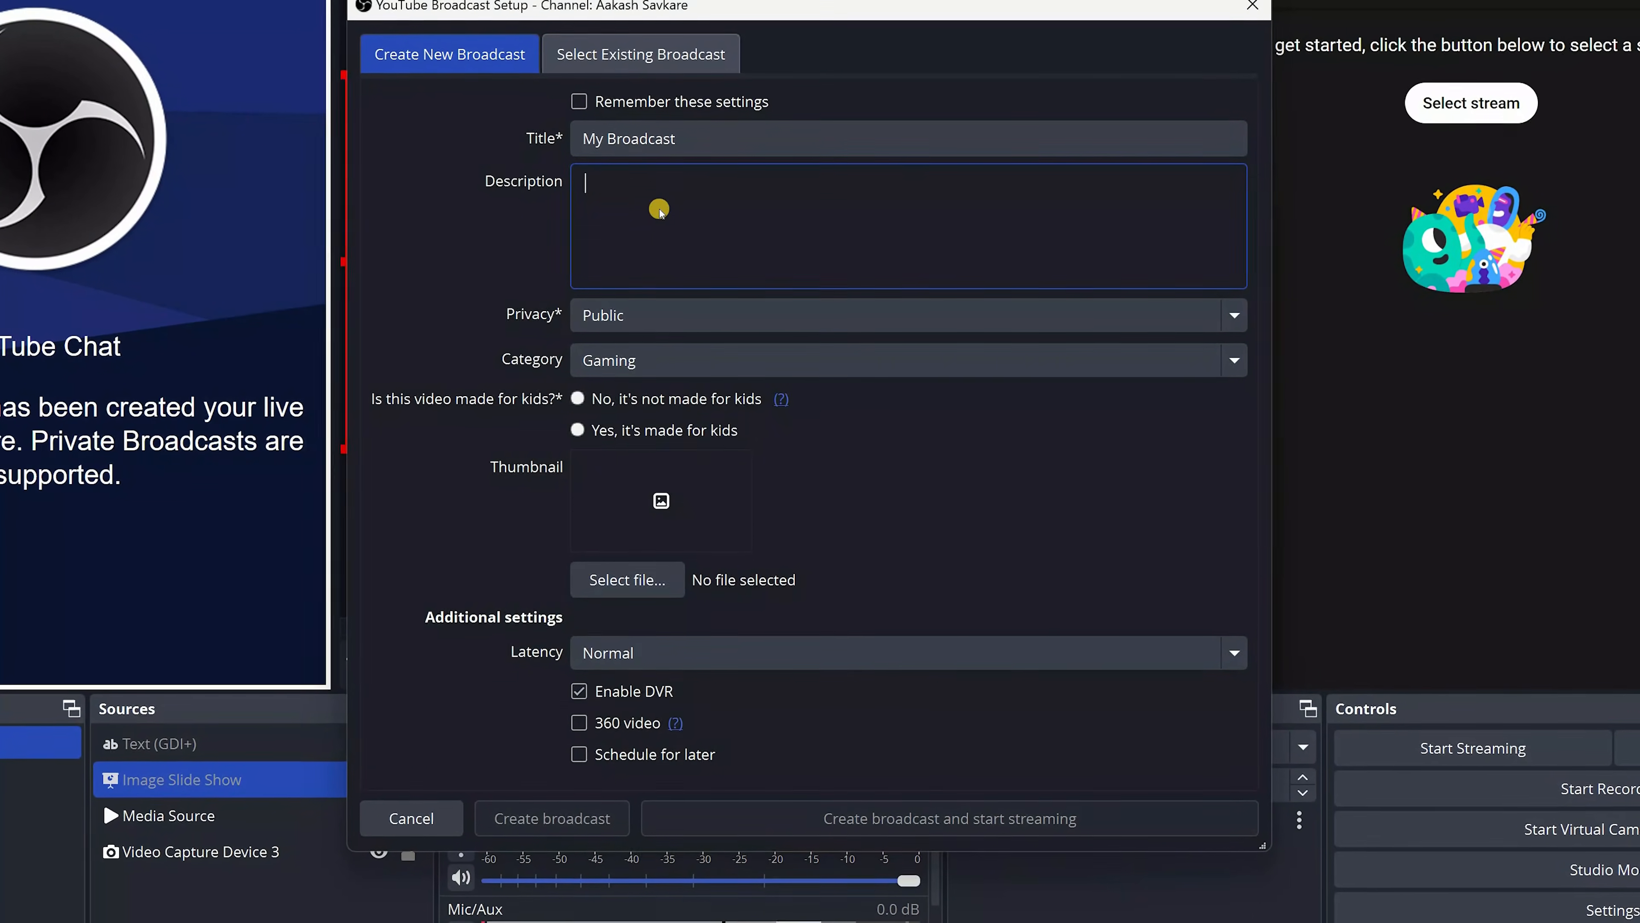
scroll(642, 271, "down", 5)
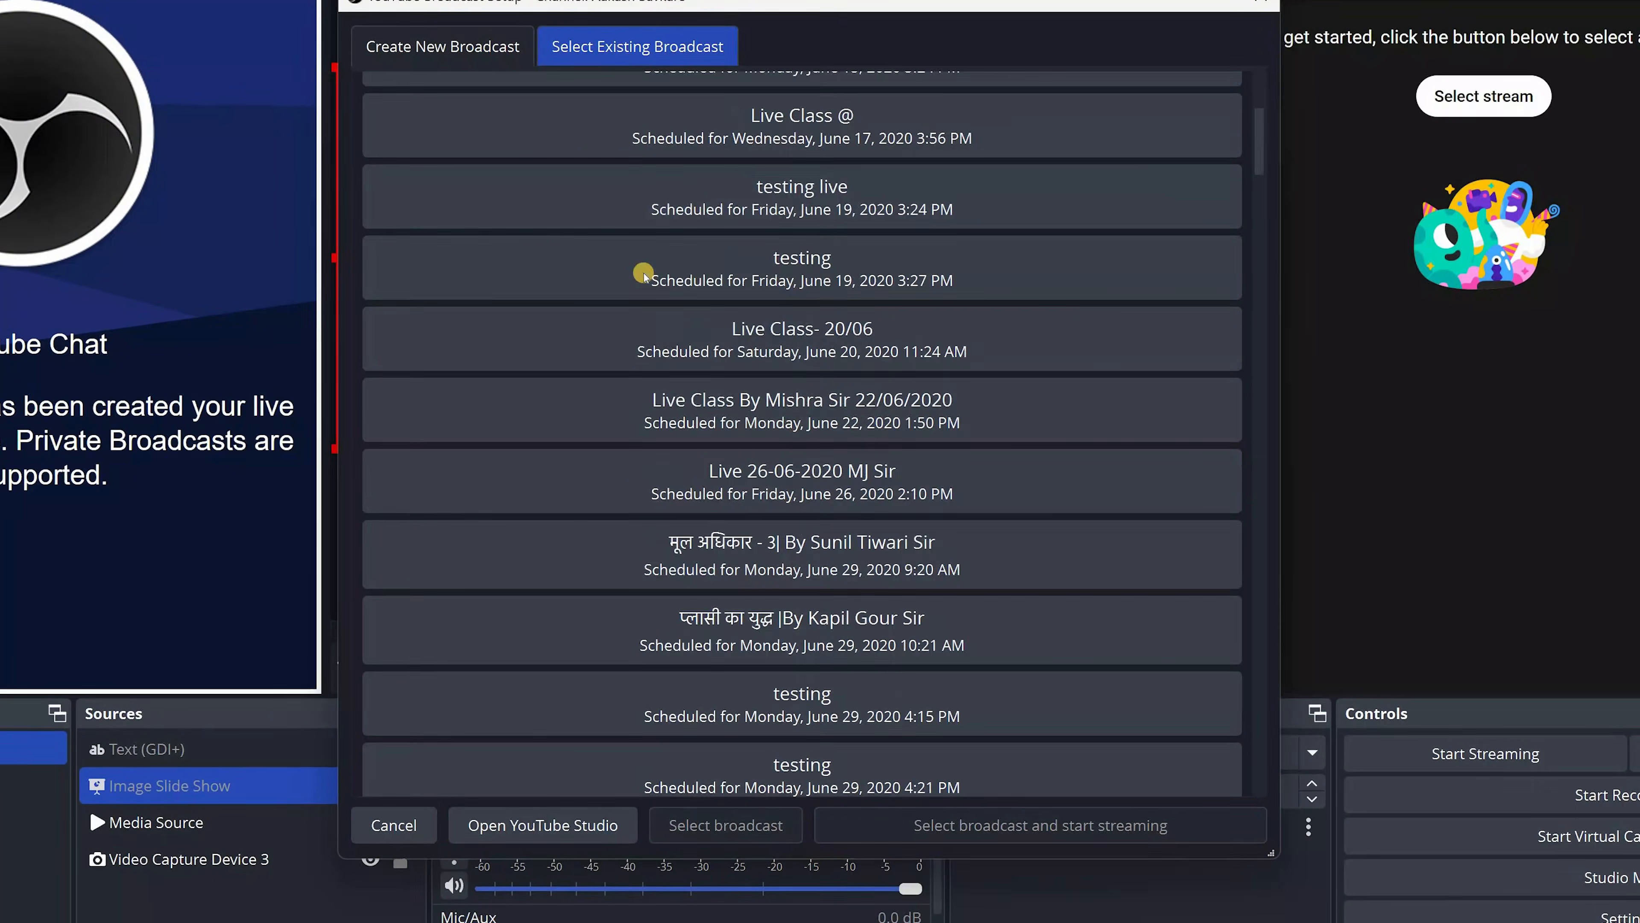
scroll(644, 275, "down", 3)
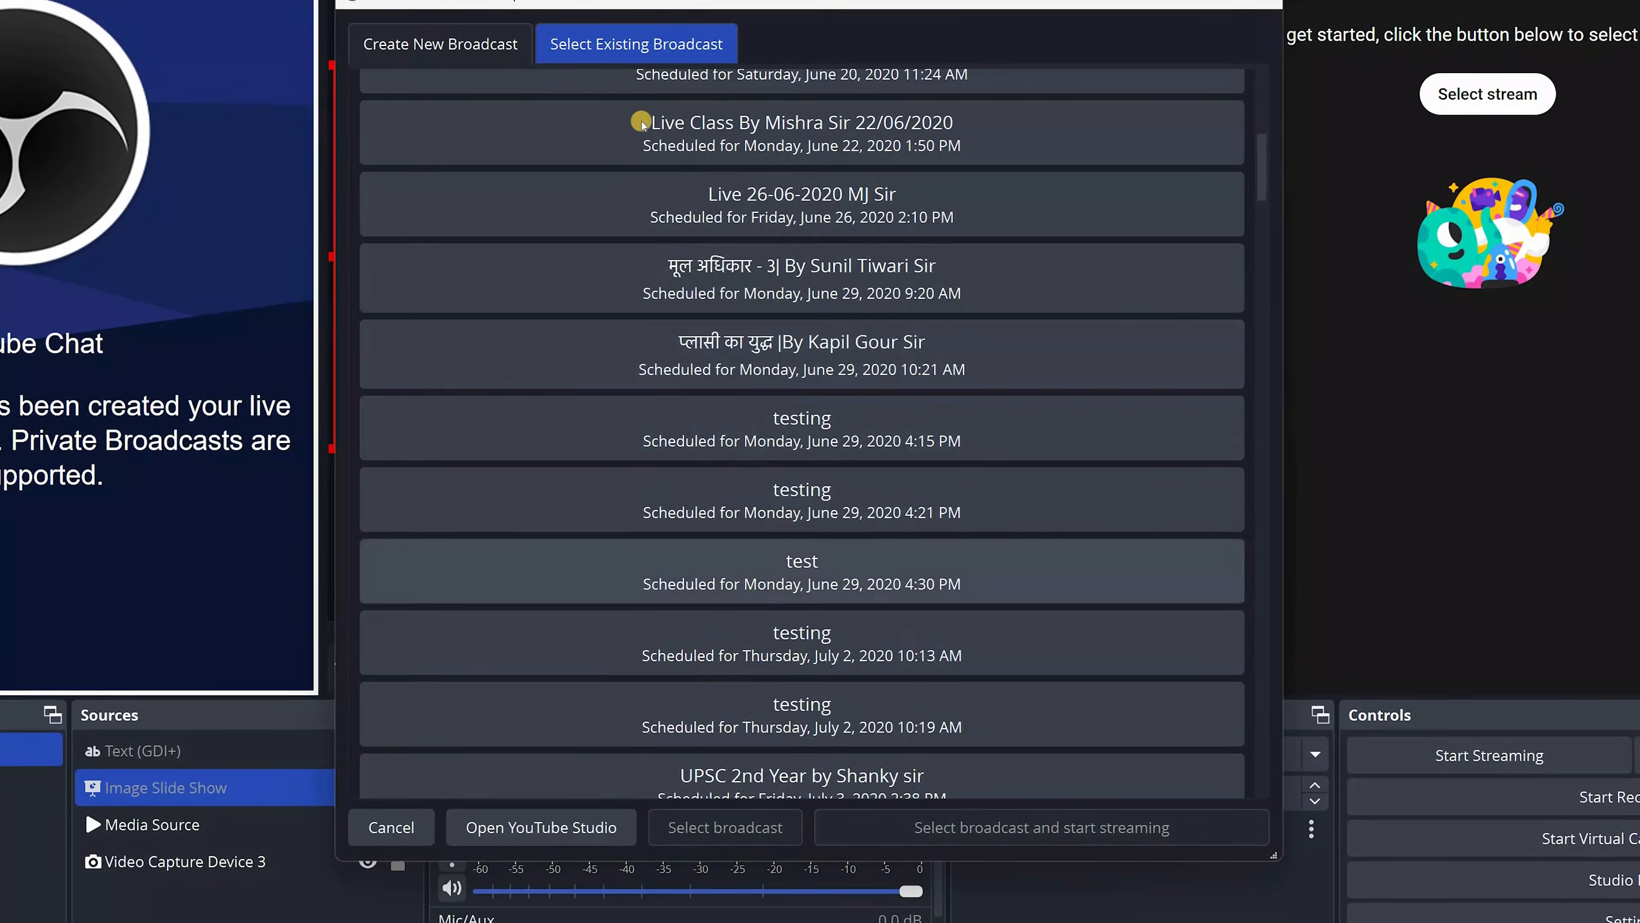
scroll(644, 275, "up", 6)
scroll(645, 275, "down", 3)
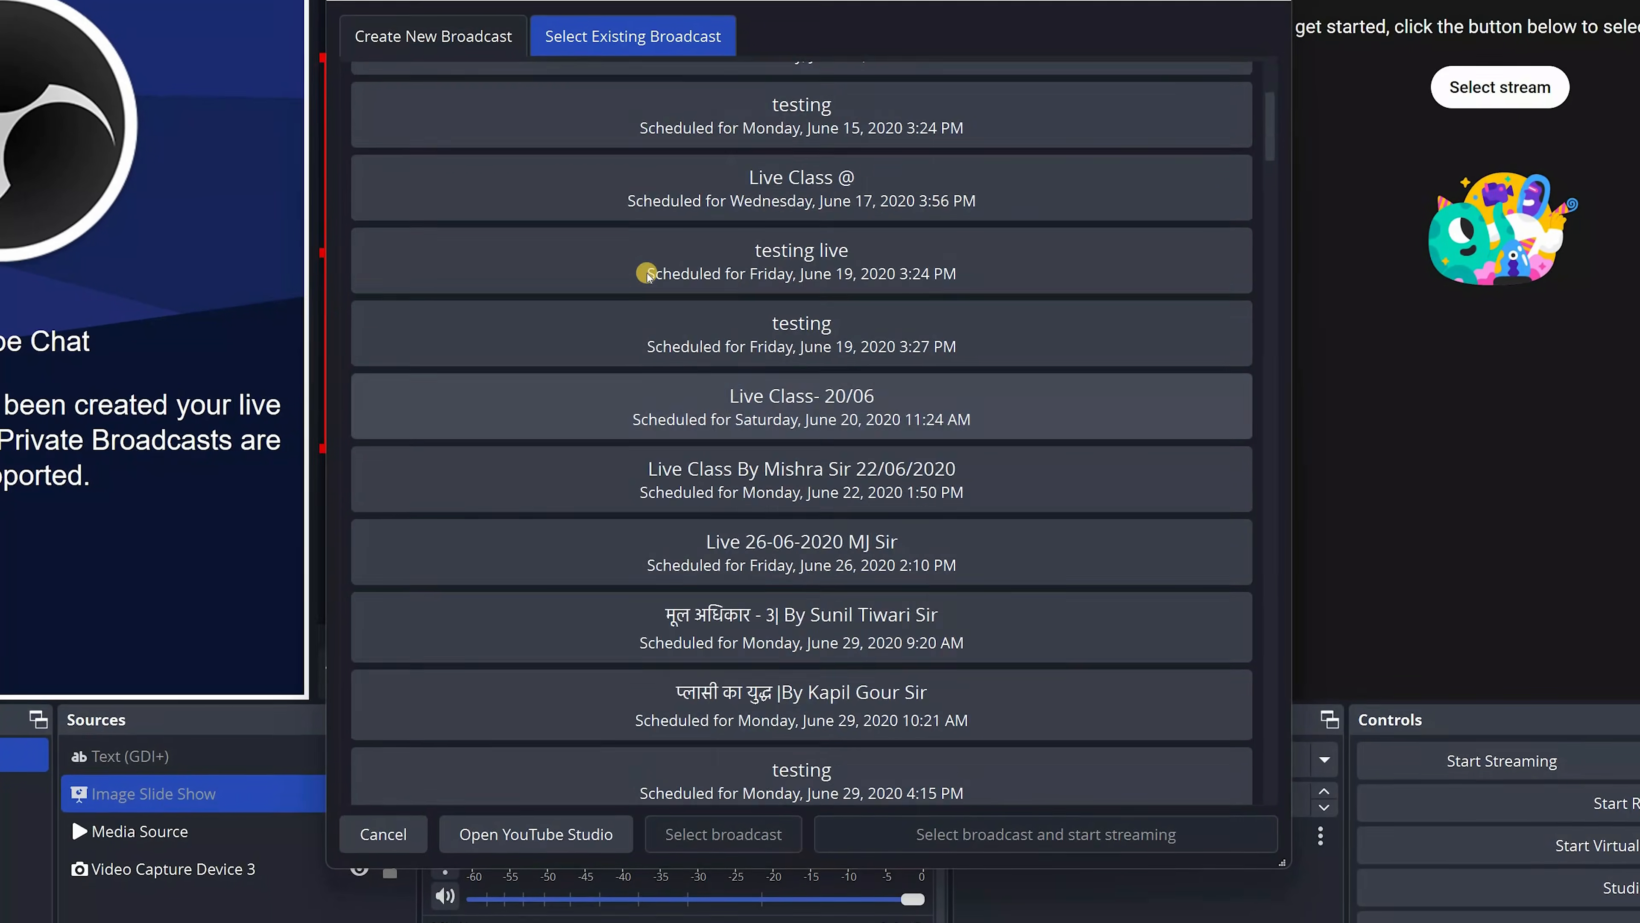
scroll(646, 273, "down", 3)
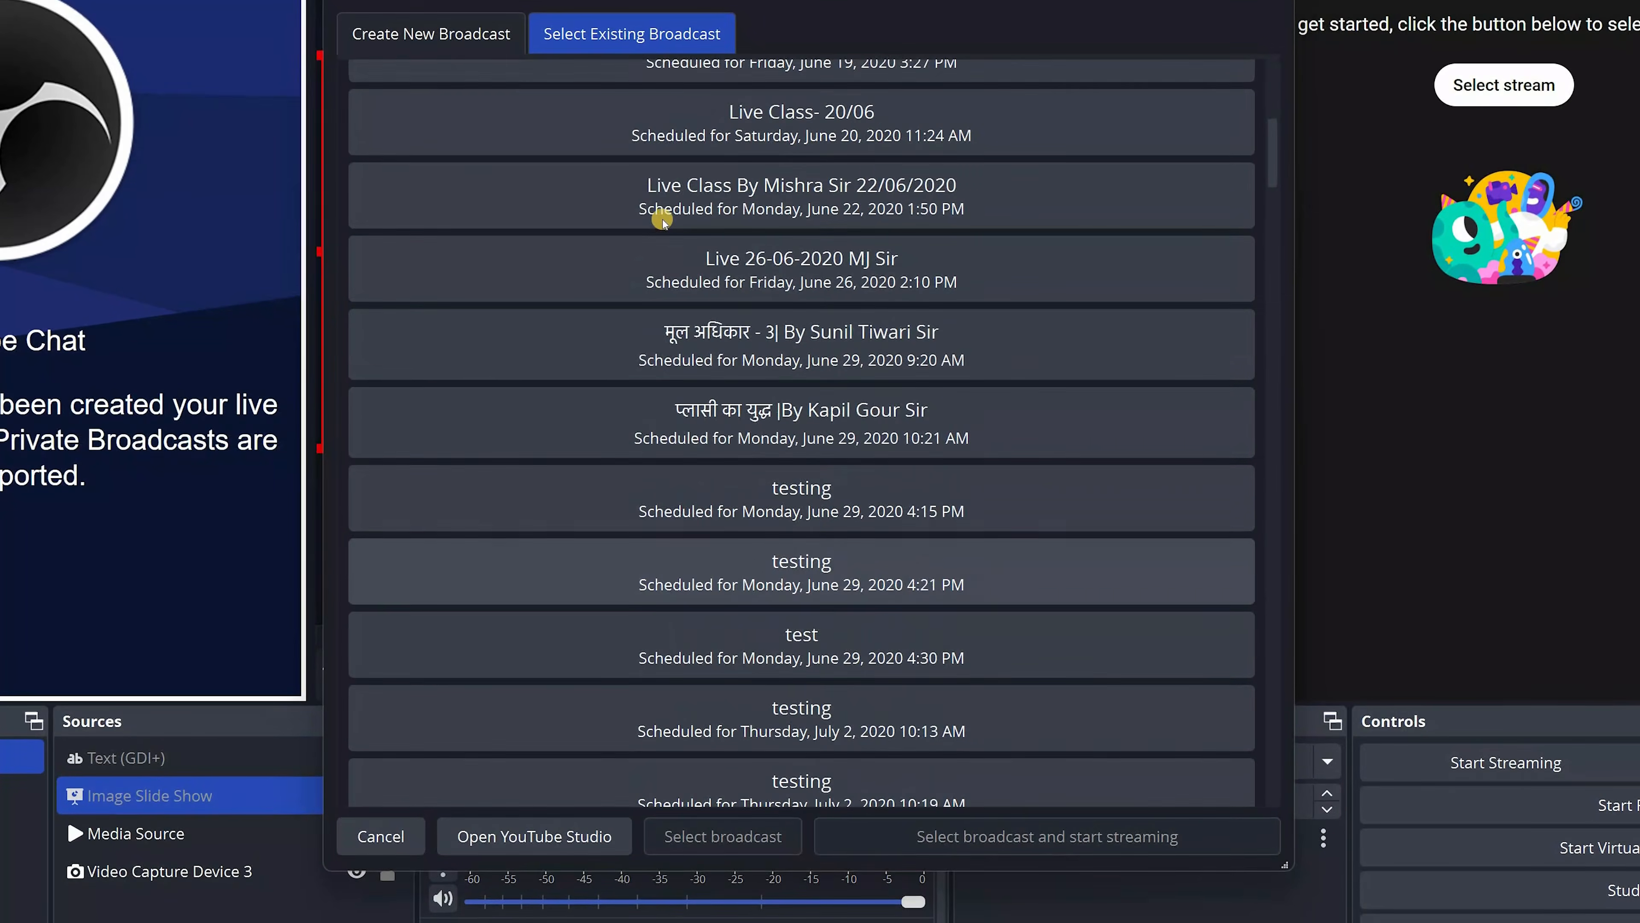
scroll(651, 212, "up", 6)
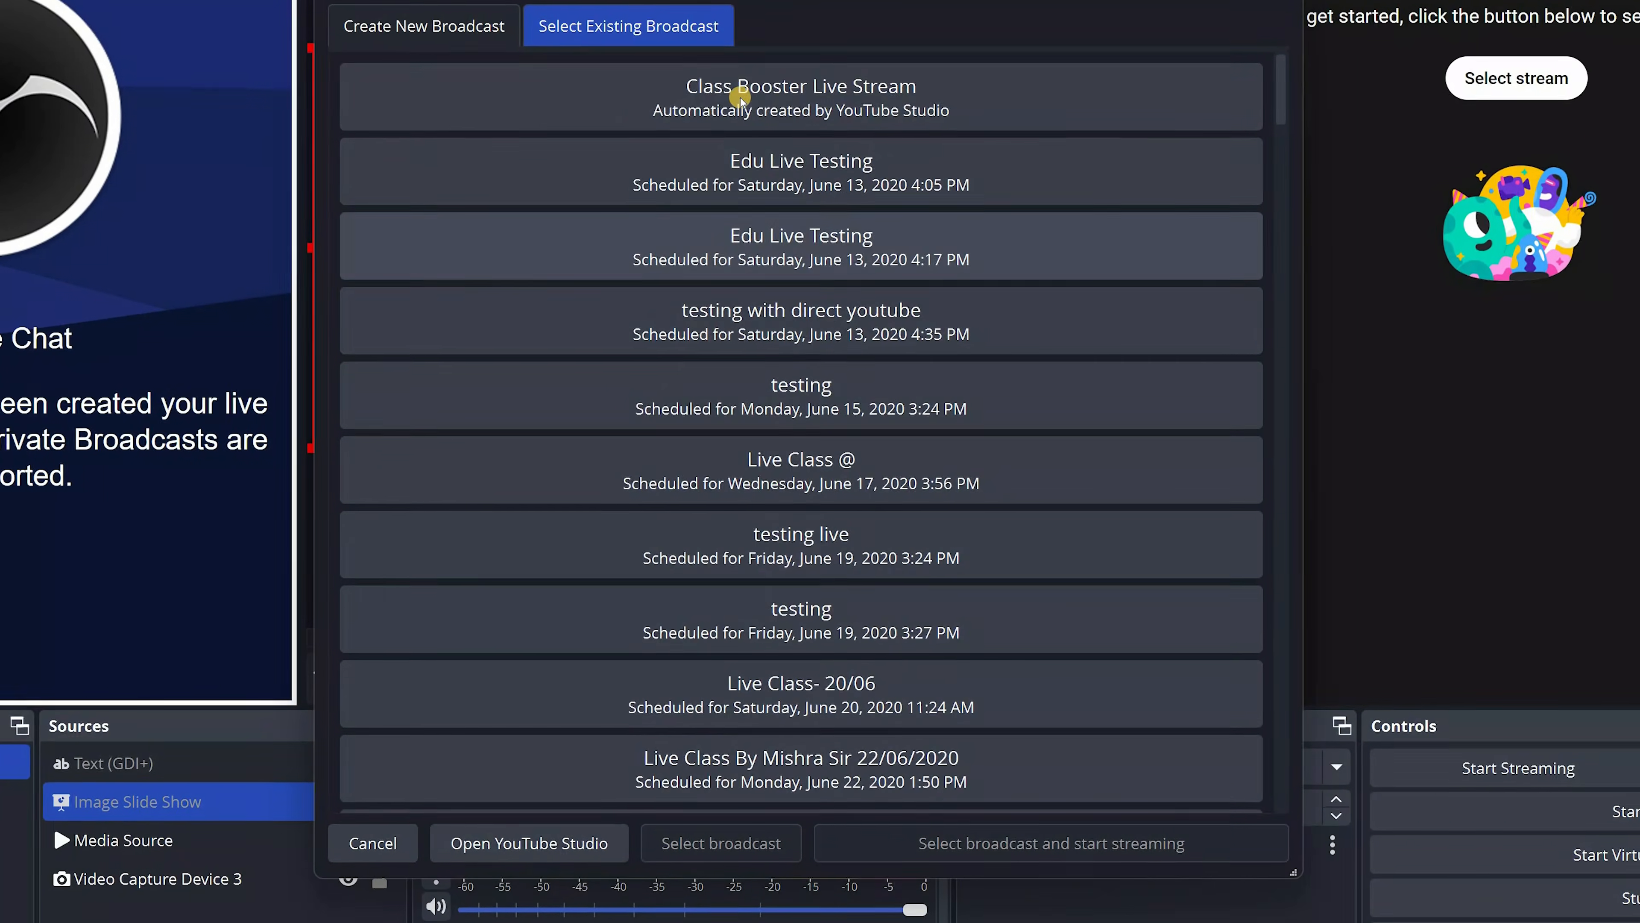
scroll(741, 98, "down", 5)
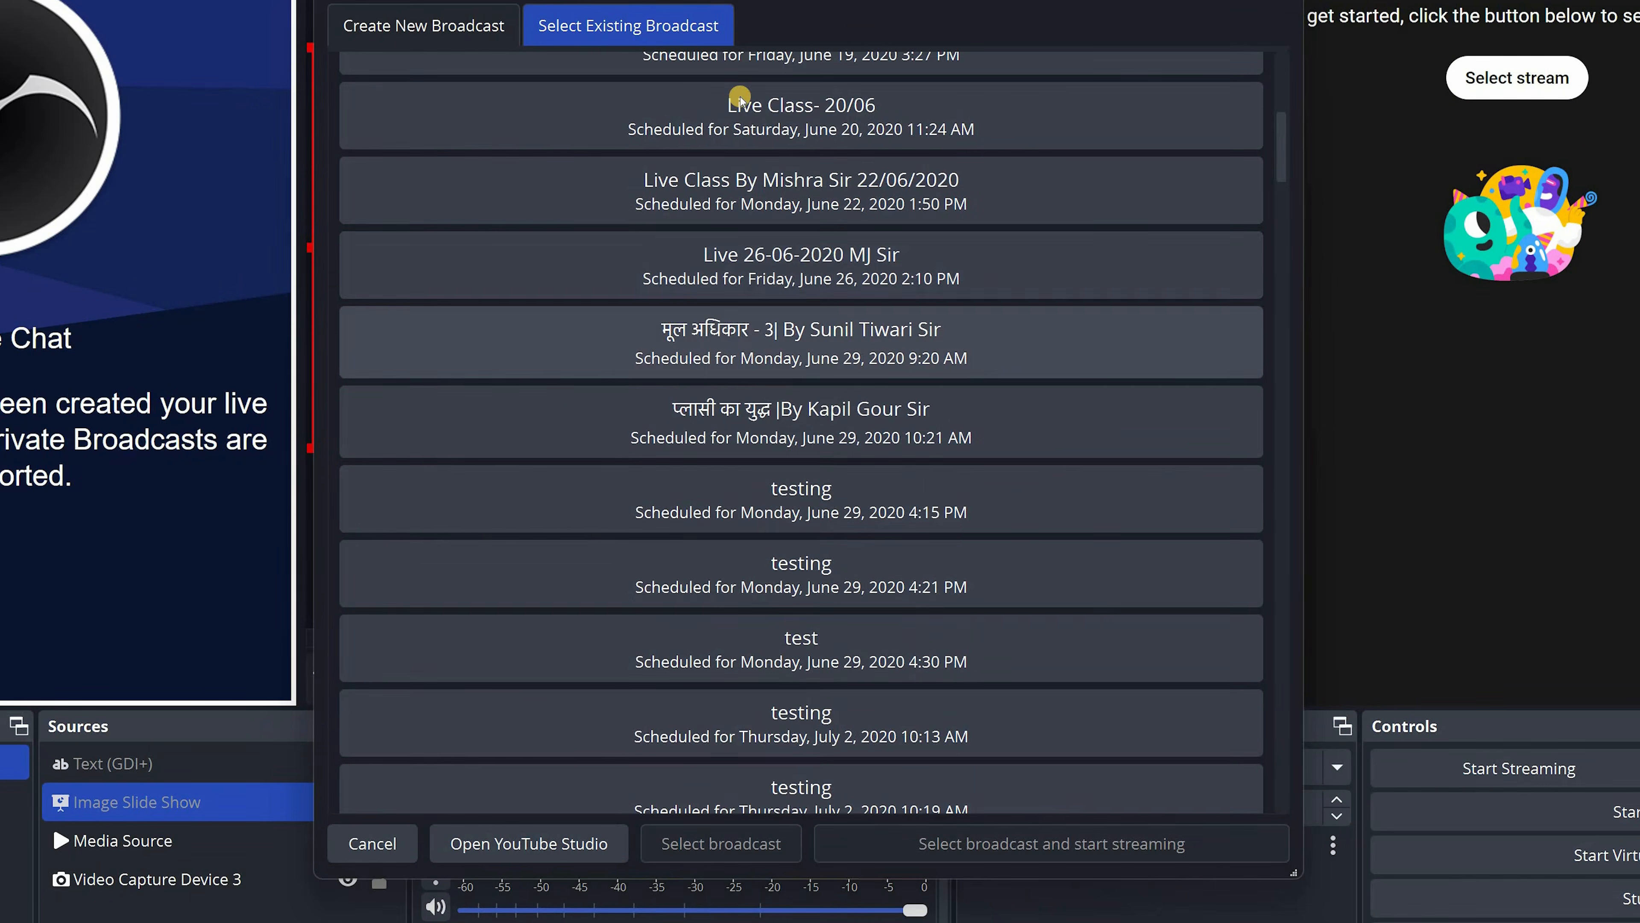
scroll(740, 98, "up", 4)
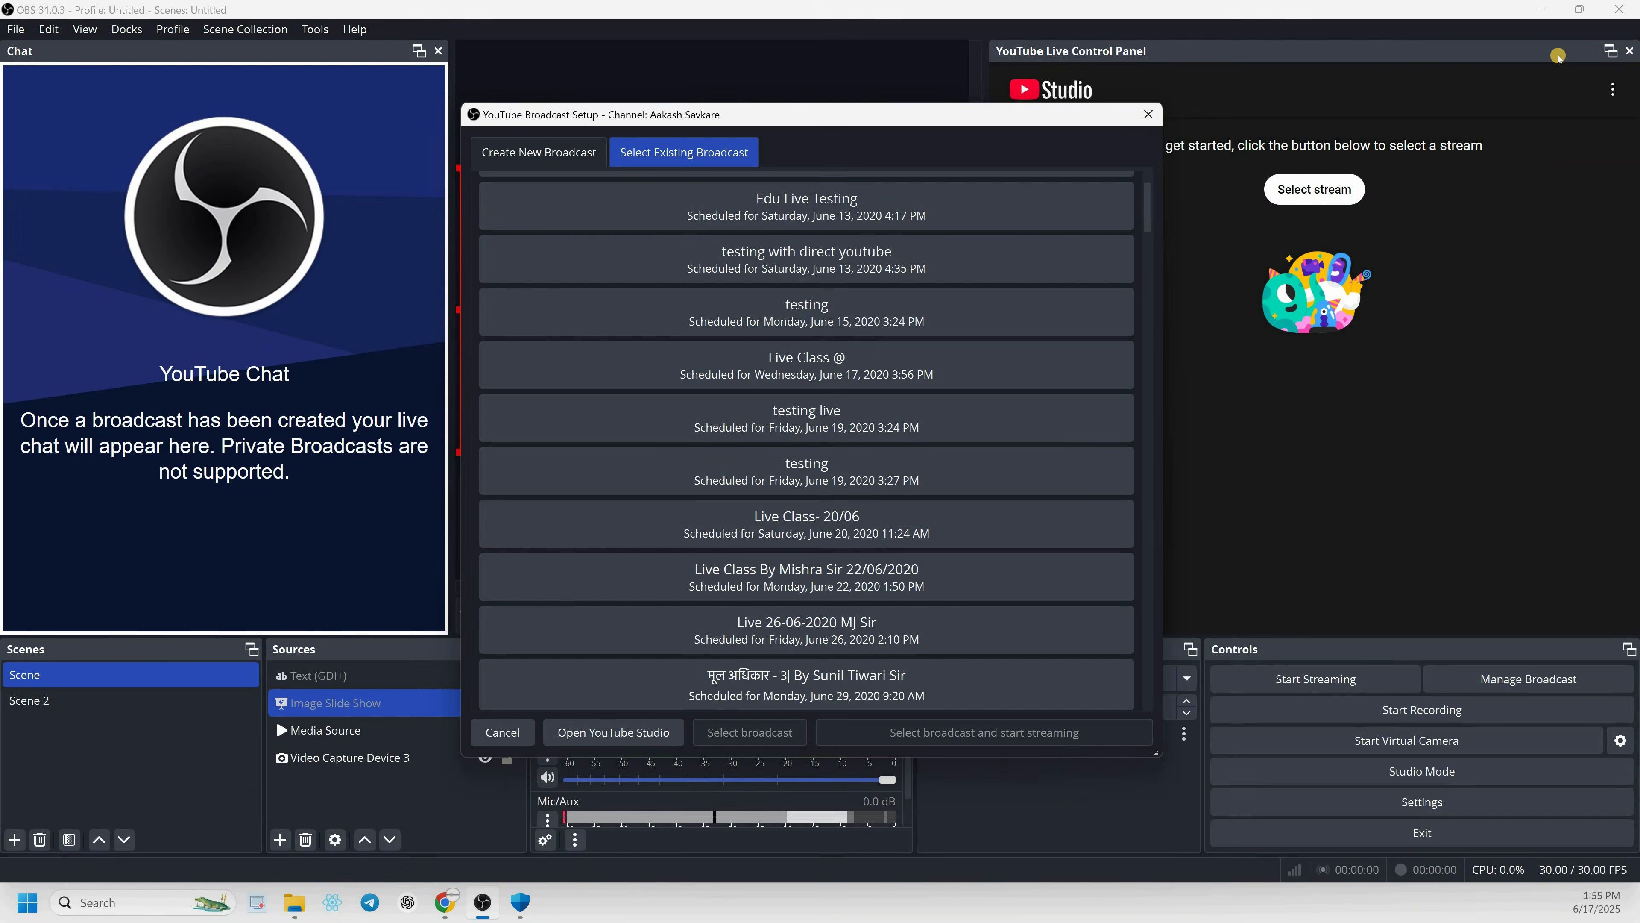
key("Escape")
left_click(1629, 50)
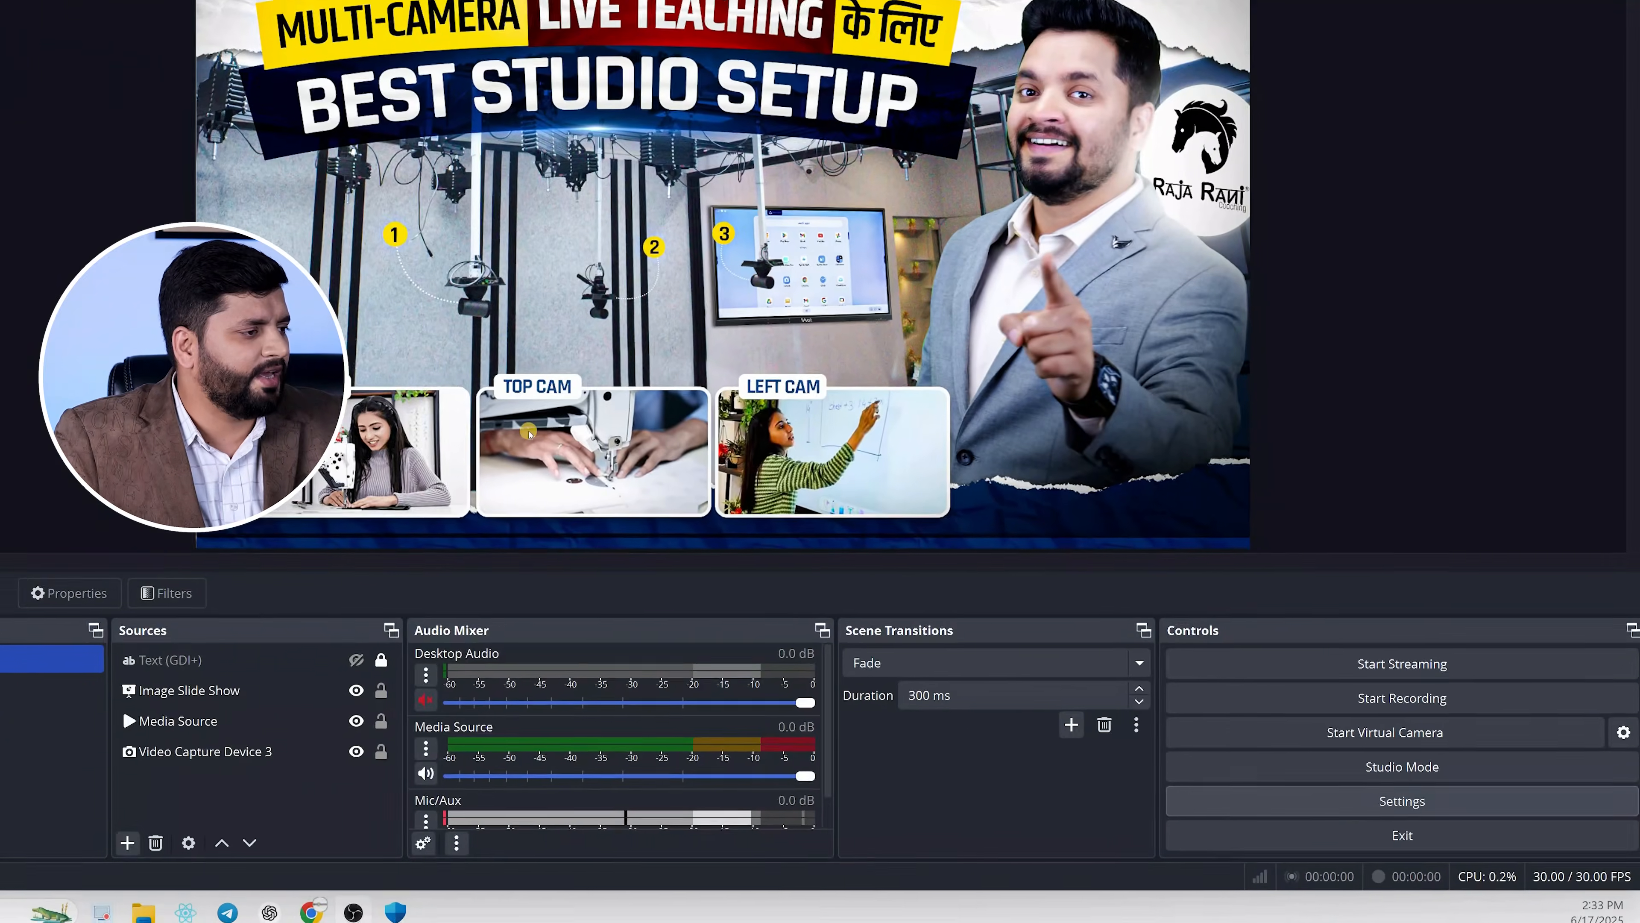
Connect the YouTube account to the YouTube - RTMPS stream service through Google sign-in and save the settings
left_click(1256, 801)
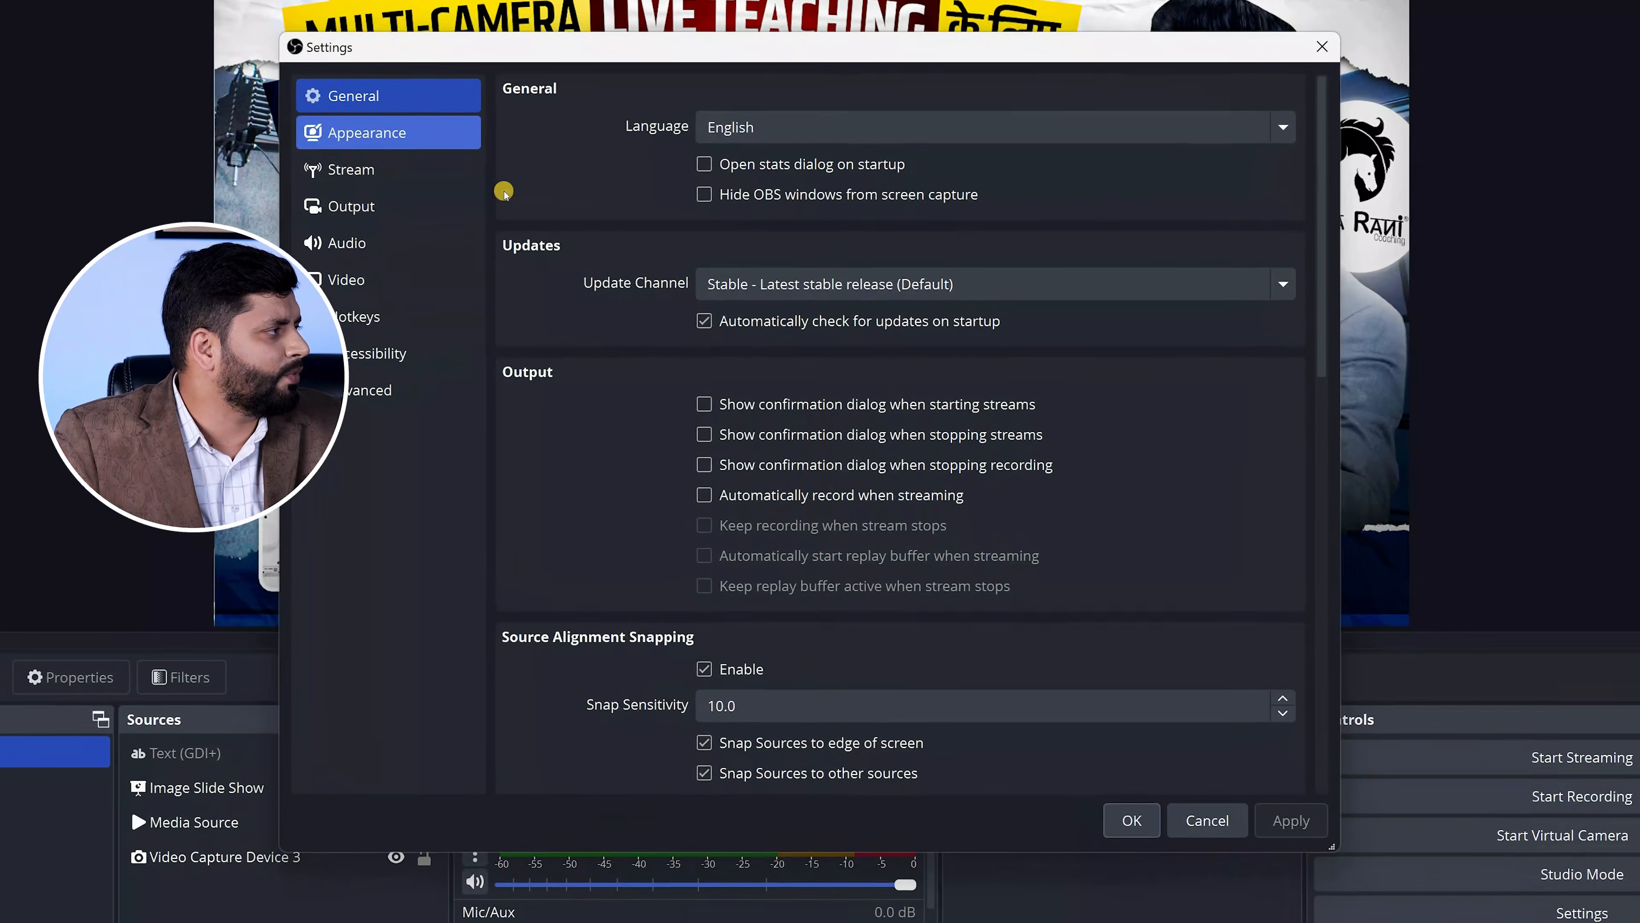
left_click(349, 170)
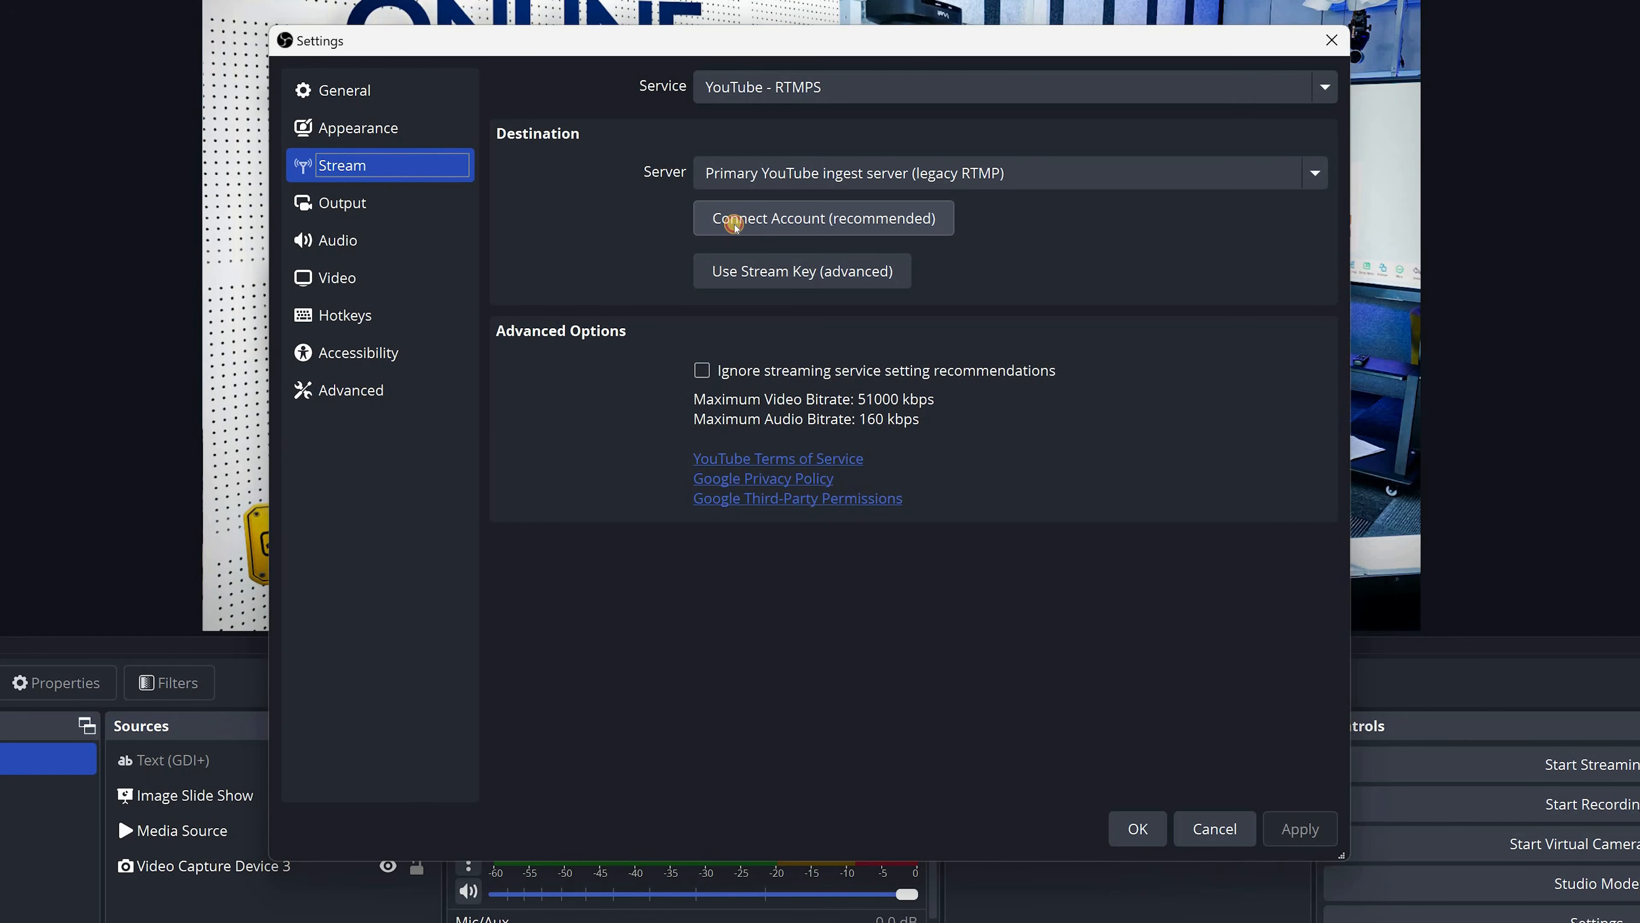
left_click(734, 223)
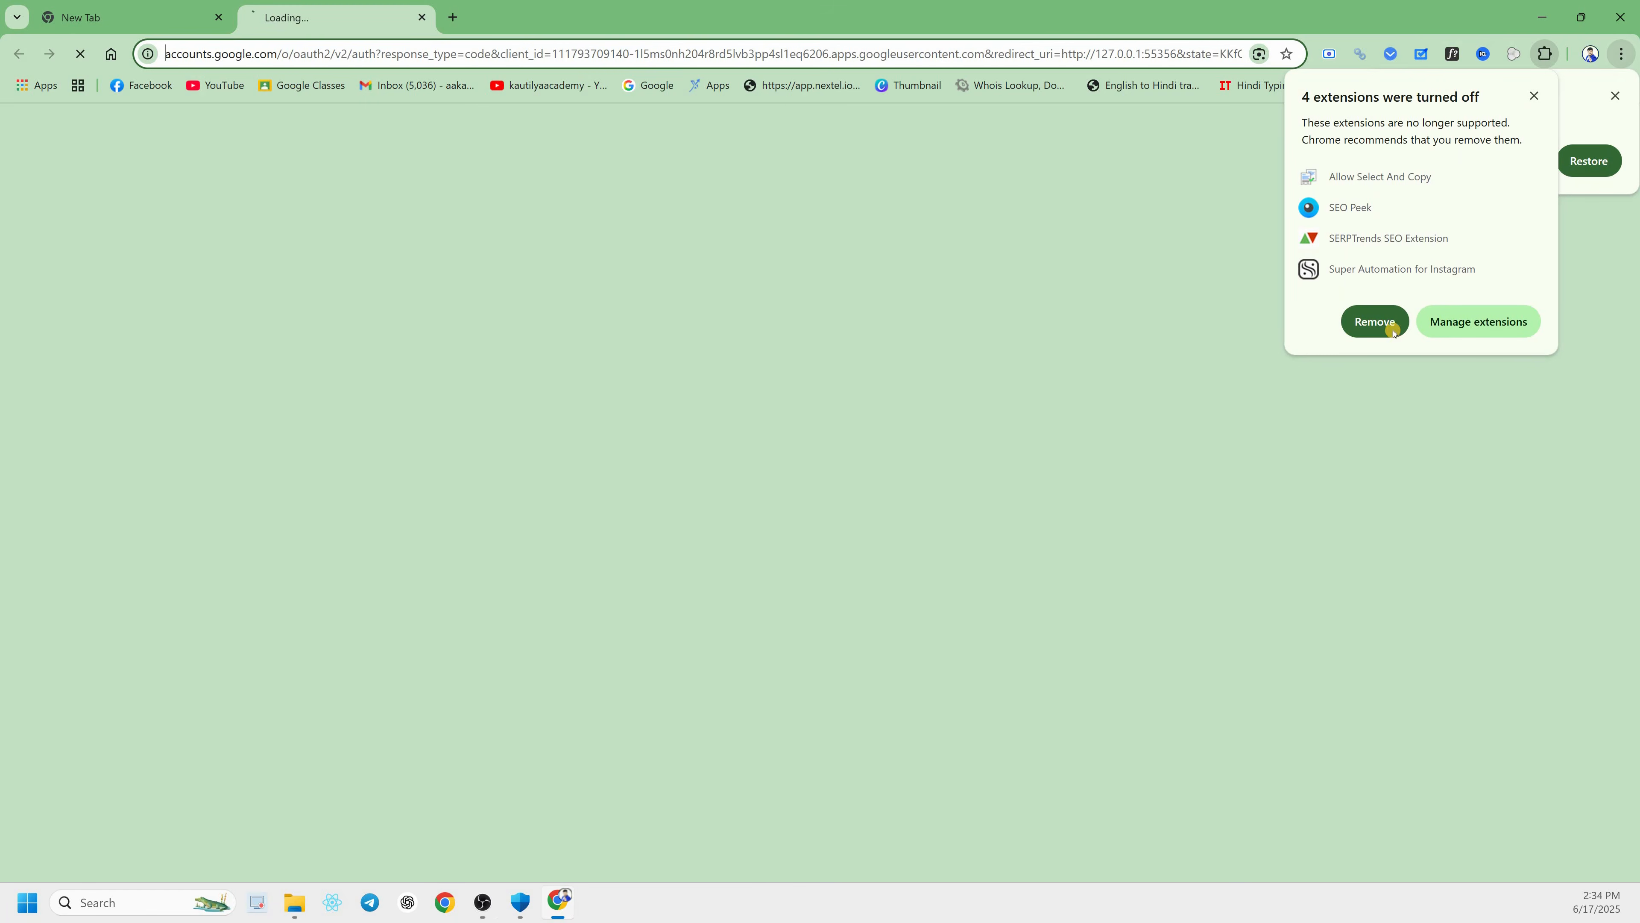
left_click(1535, 95)
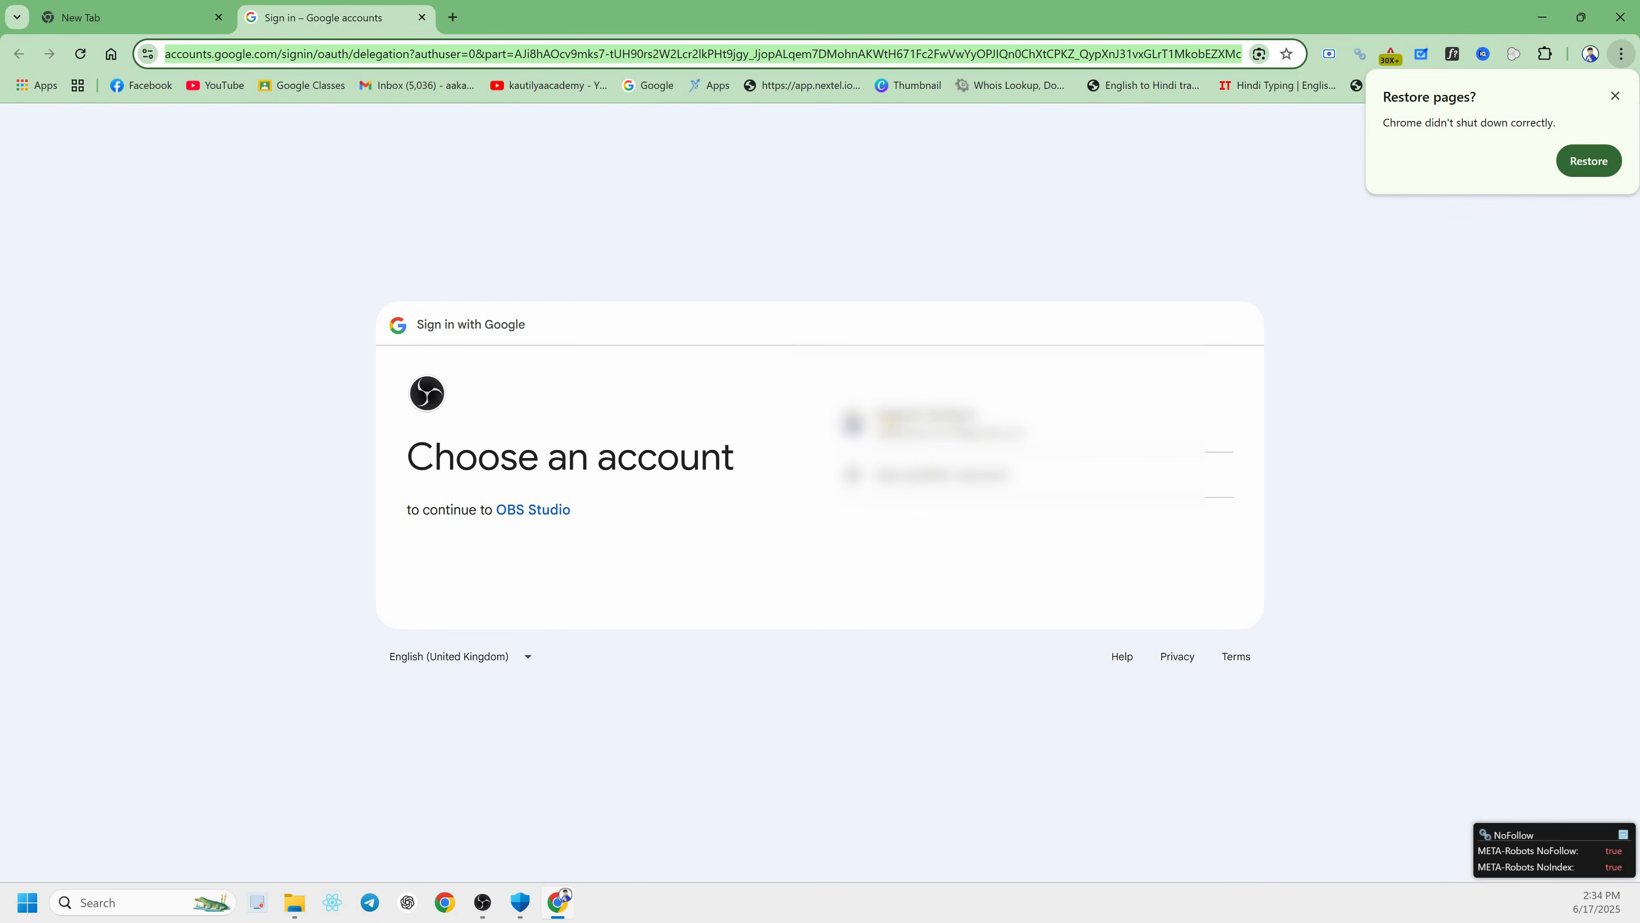
left_click(936, 423)
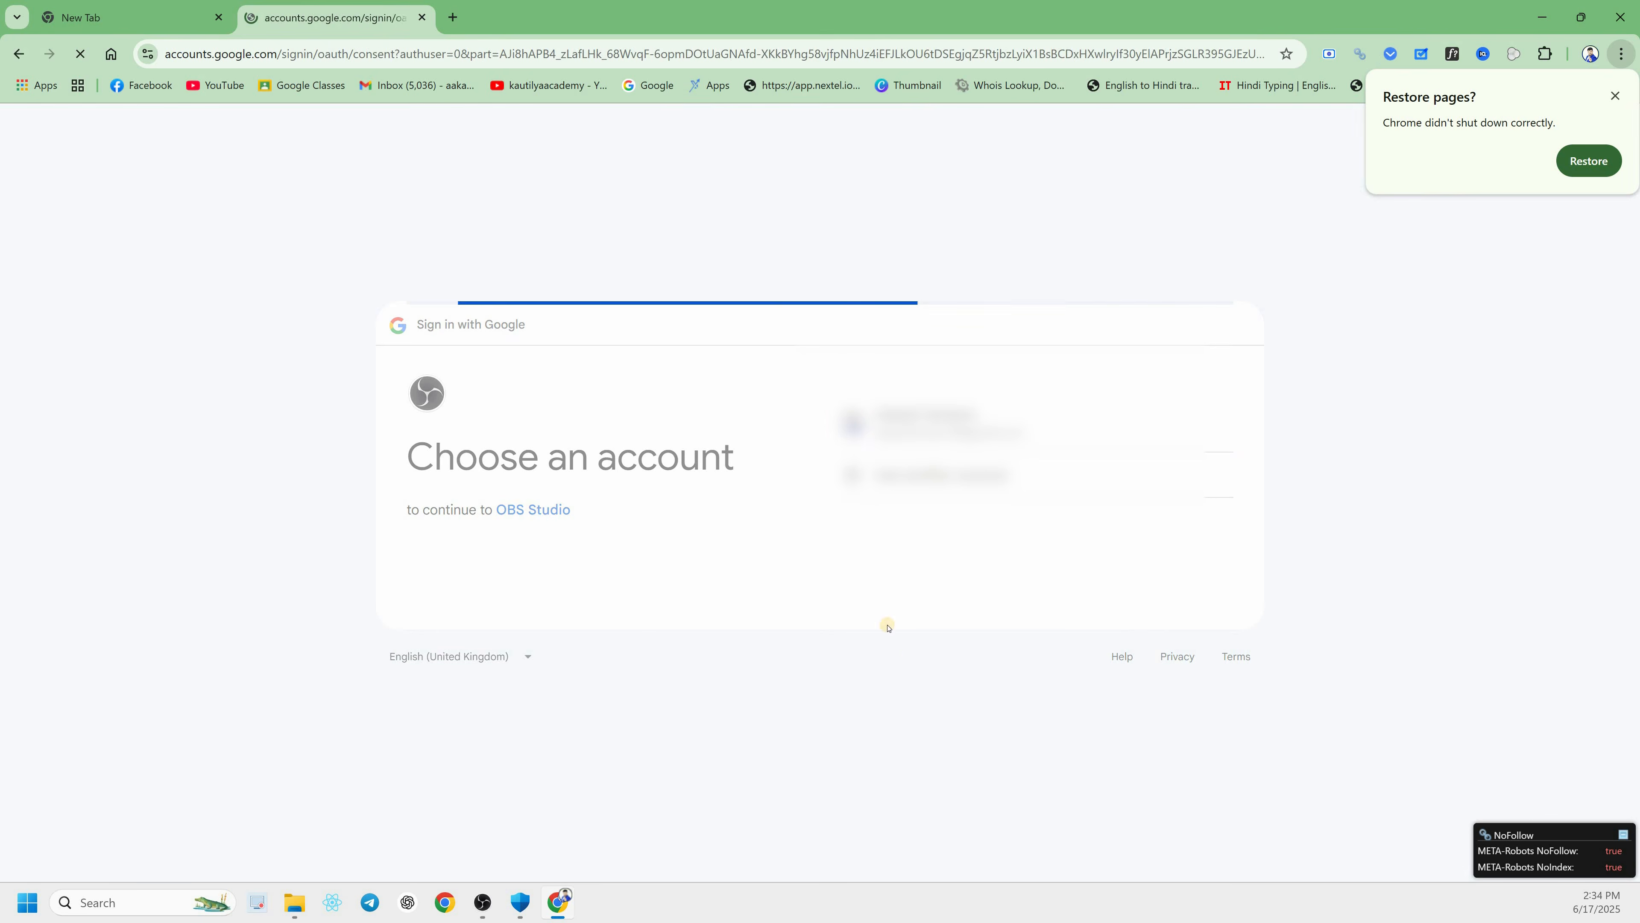
left_click(1104, 679)
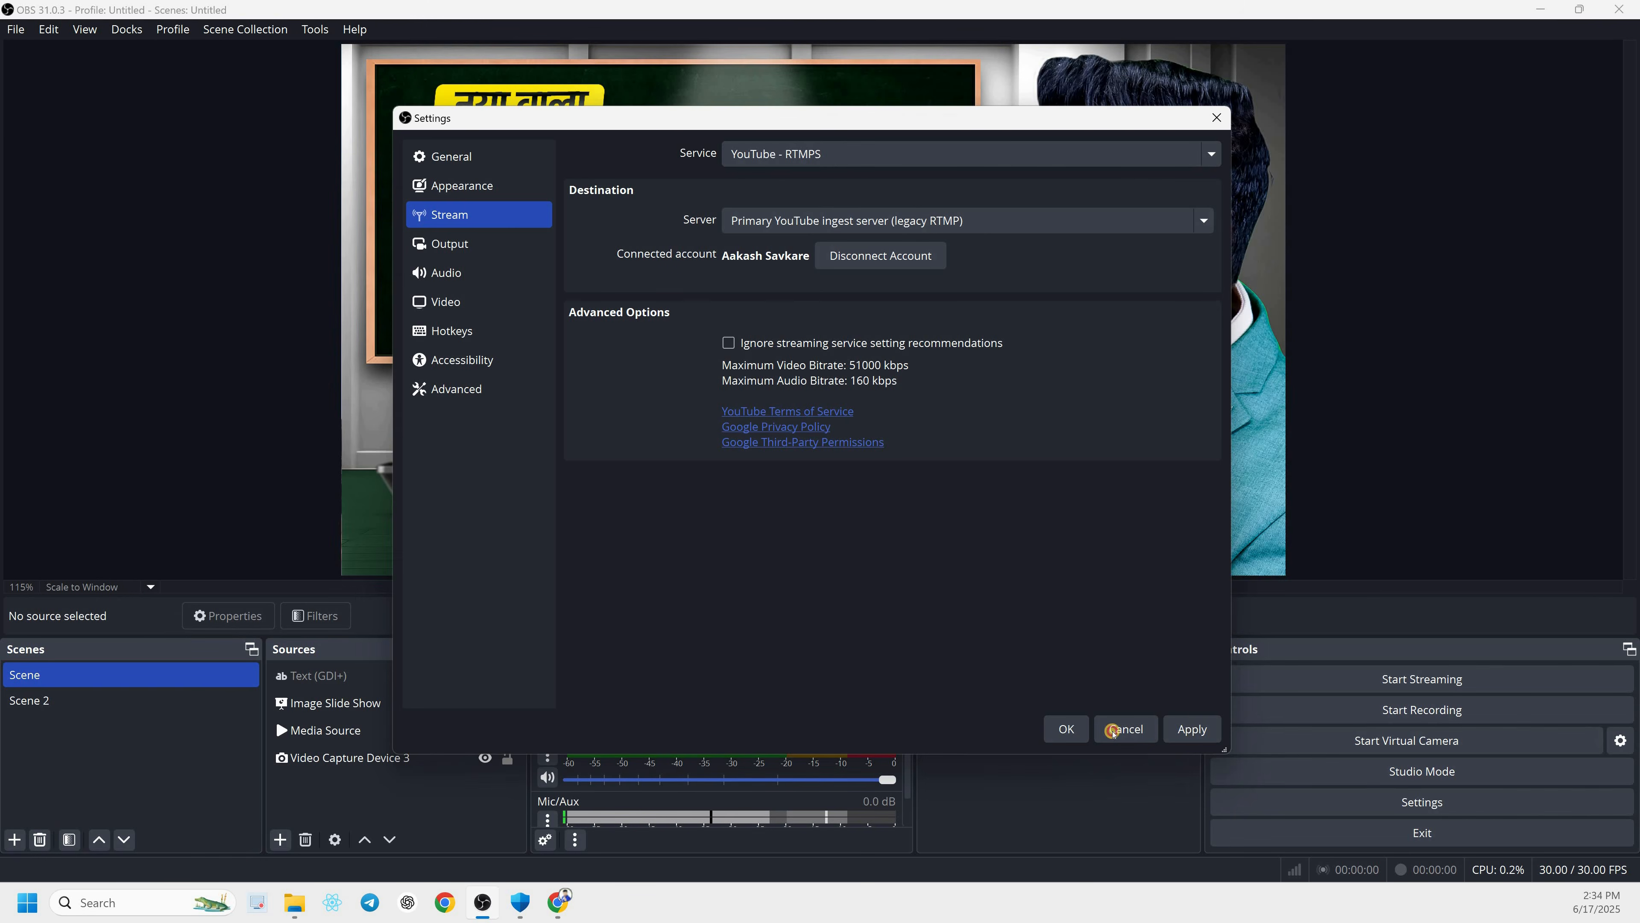
left_click(1065, 729)
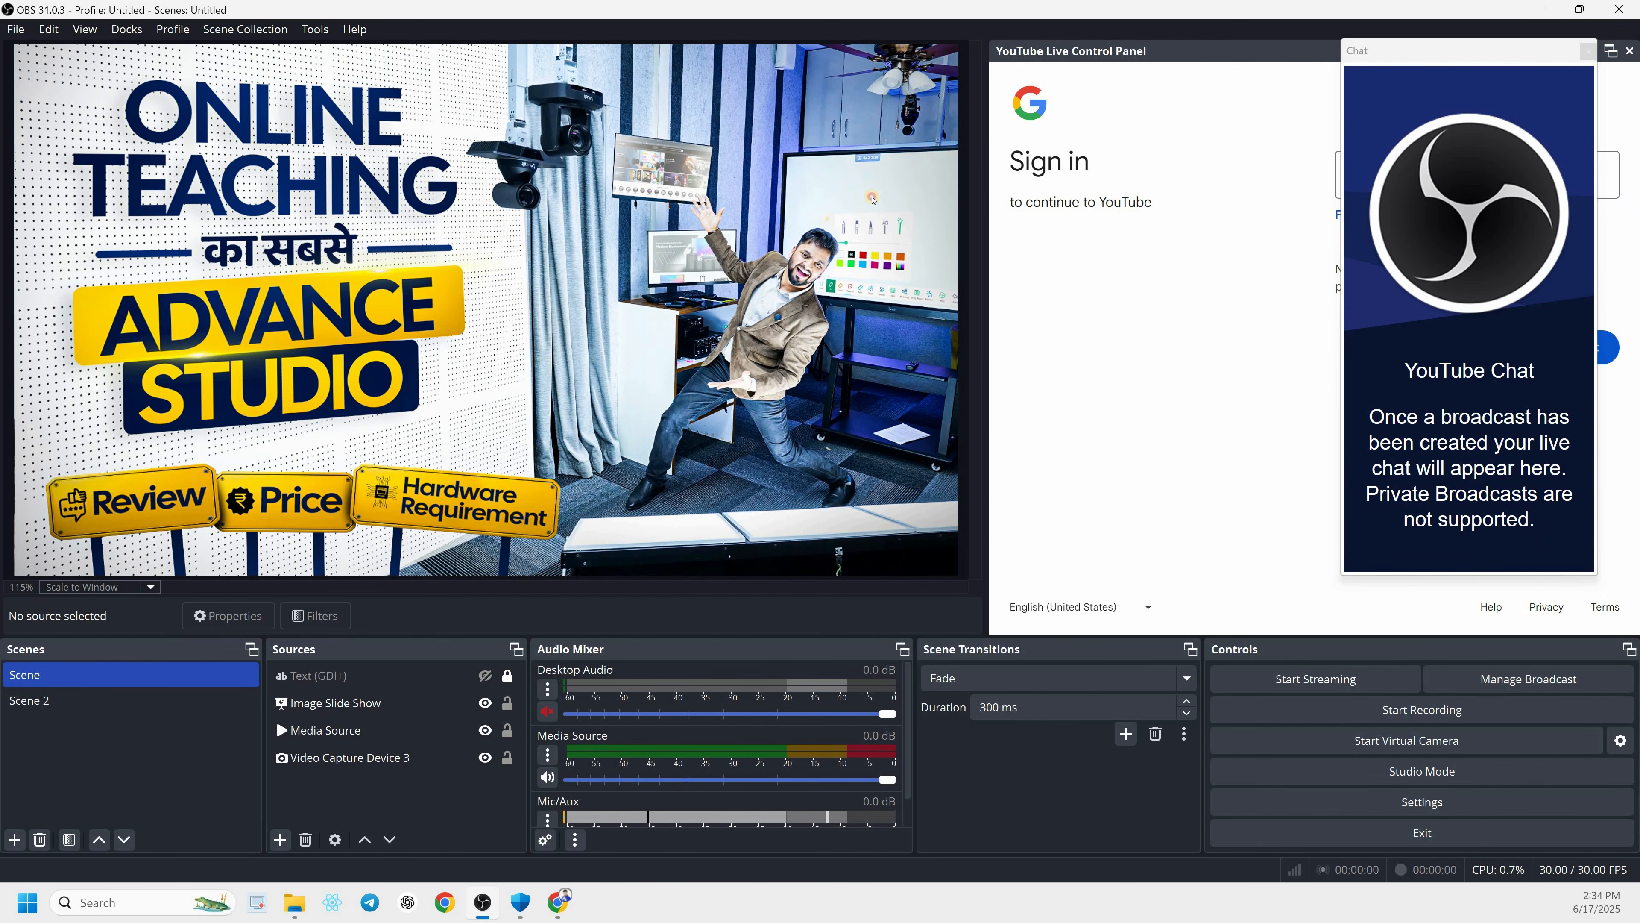
Dock the YouTube chat to the left of the preview and sign in to the YouTube Live Control Panel with the account's e-mail
left_click_drag(1440, 51, 20, 126)
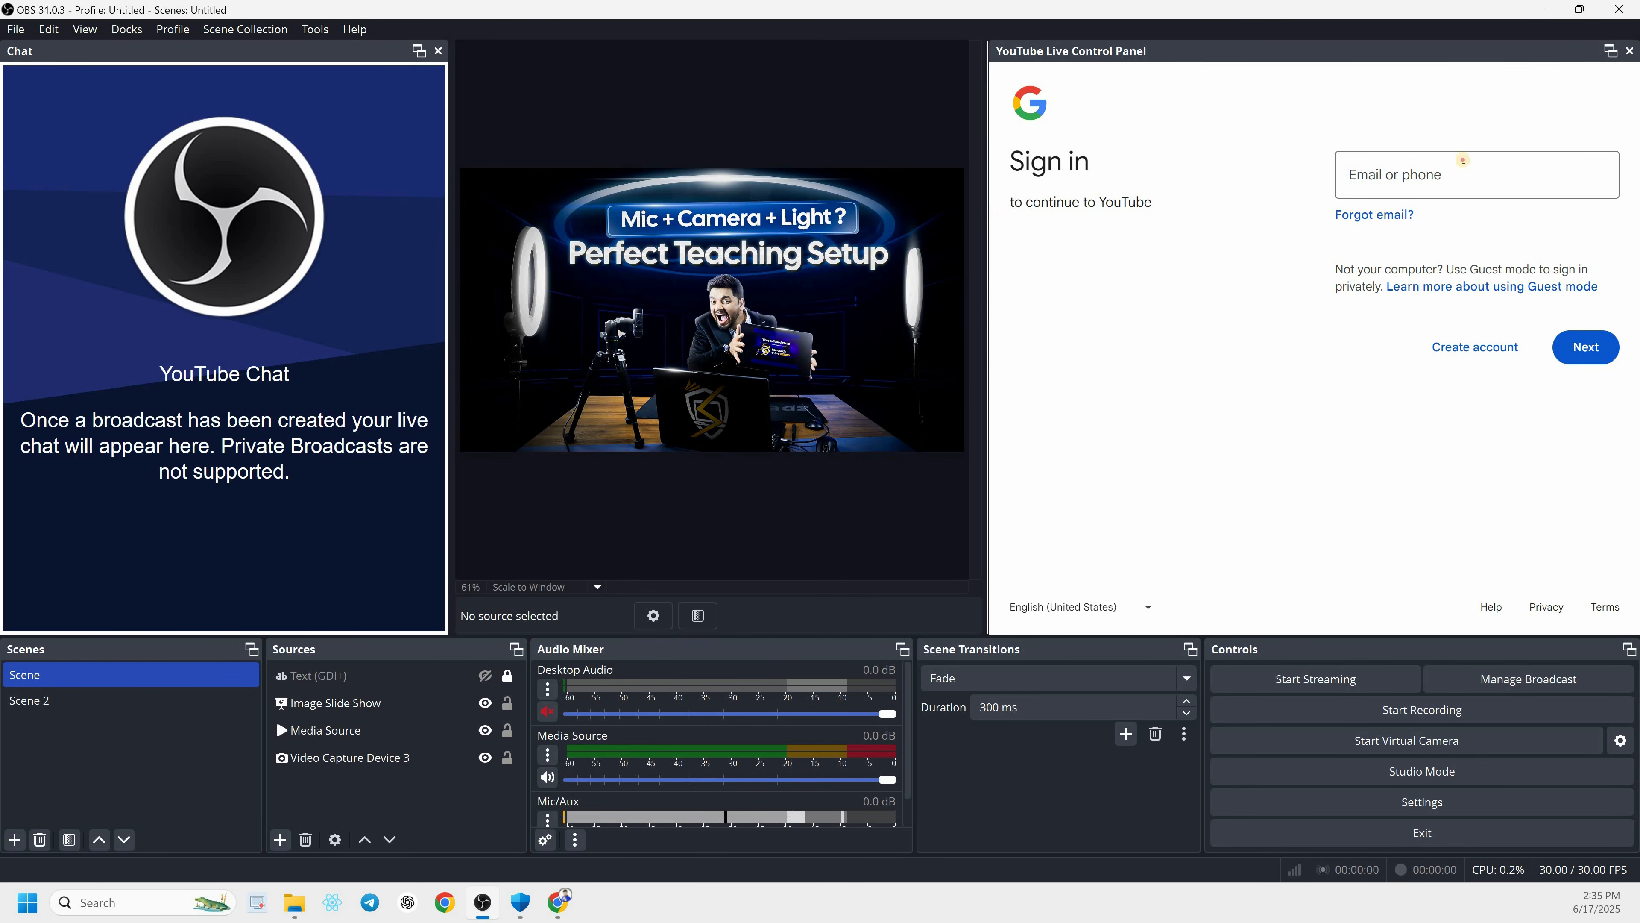
type("as")
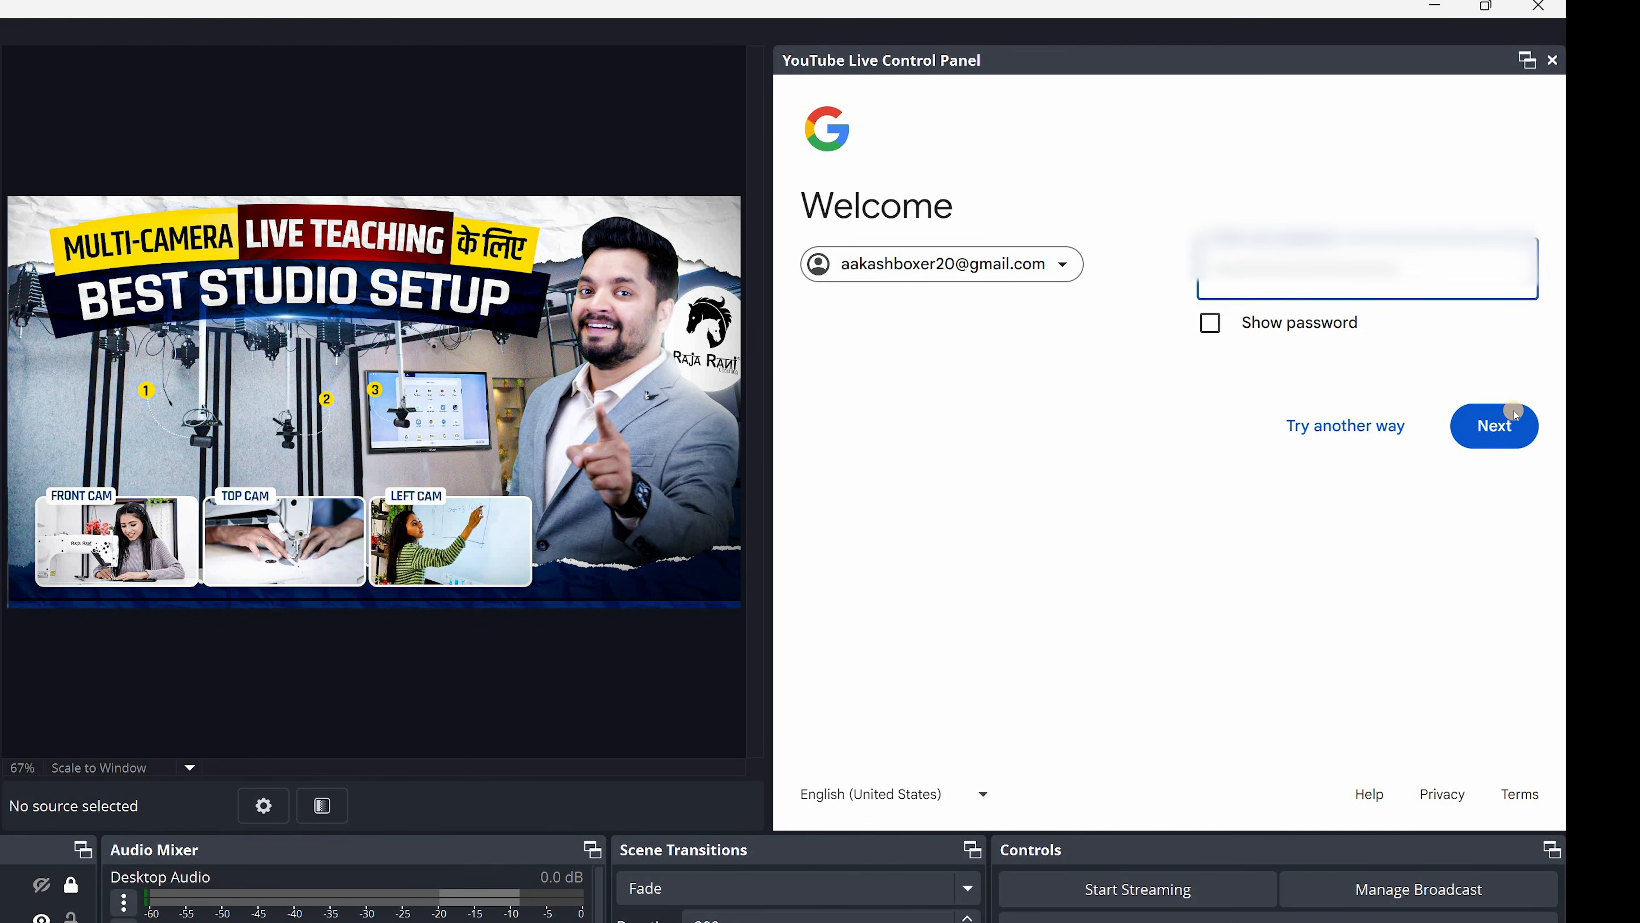
left_click(1513, 412)
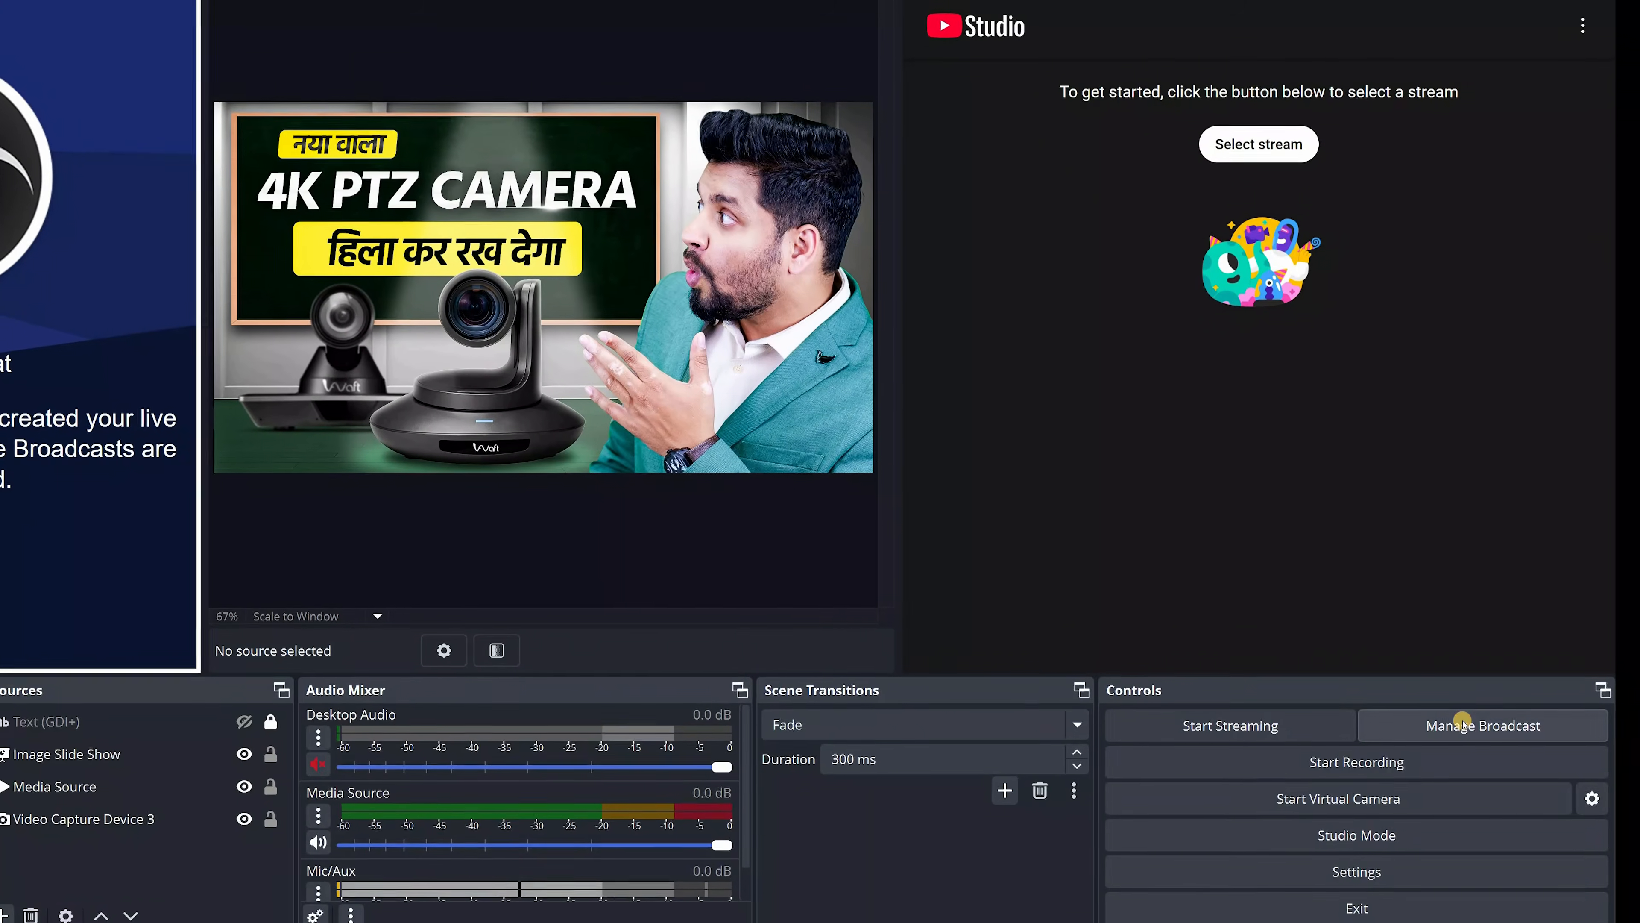
Start a new YouTube broadcast titled "Testing live" with the description "helo going live"
left_click(1462, 723)
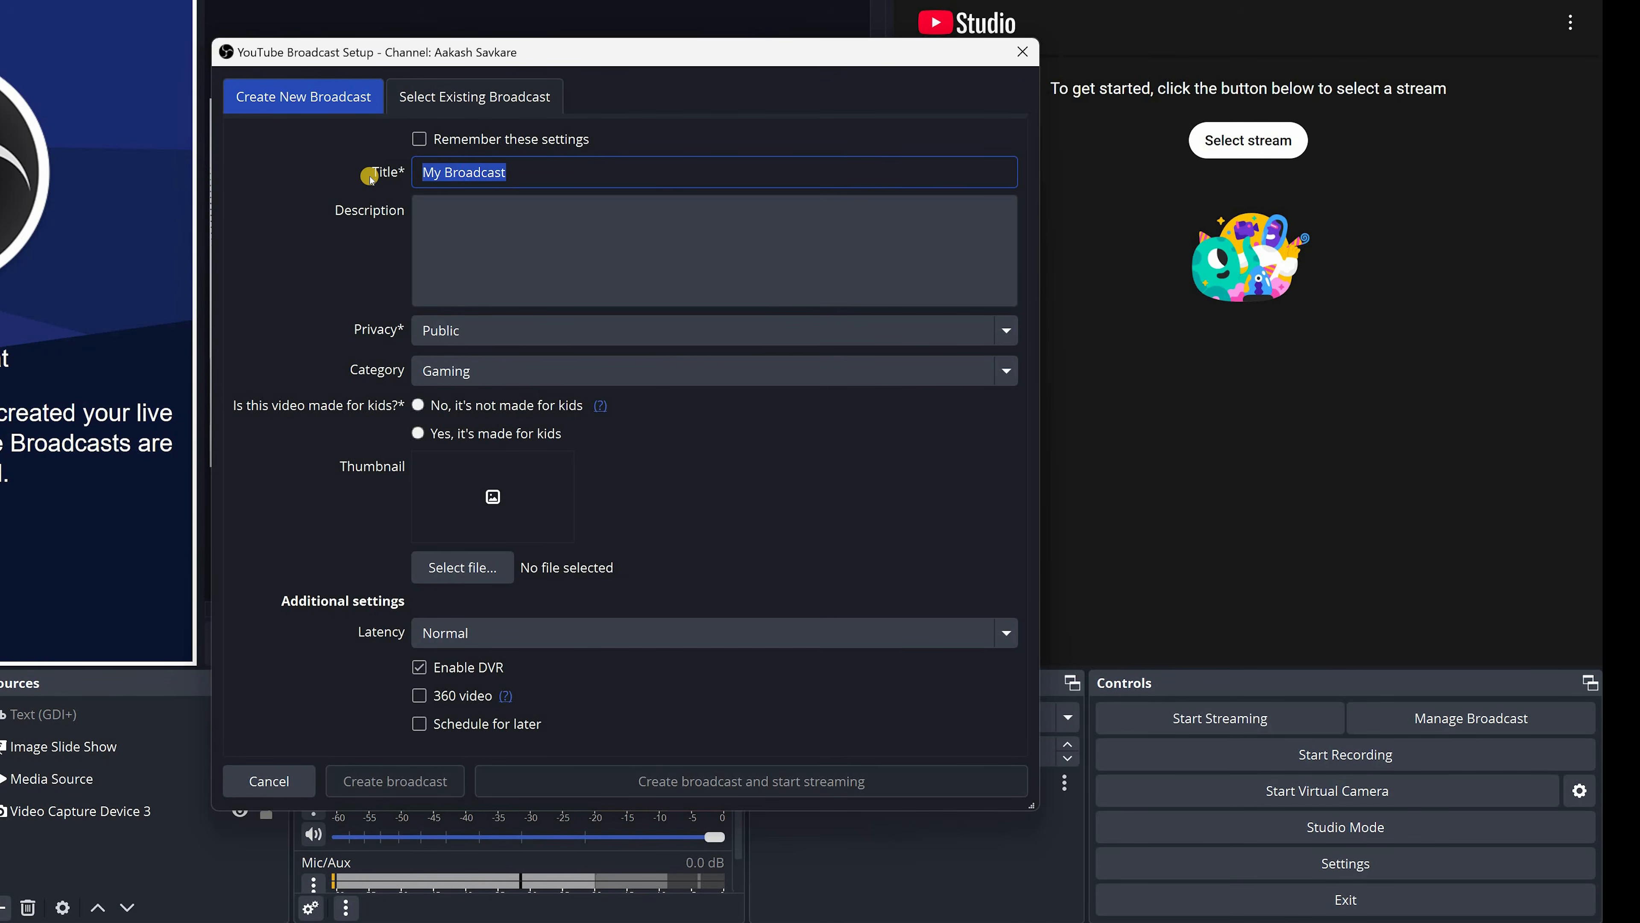
type("Testing ")
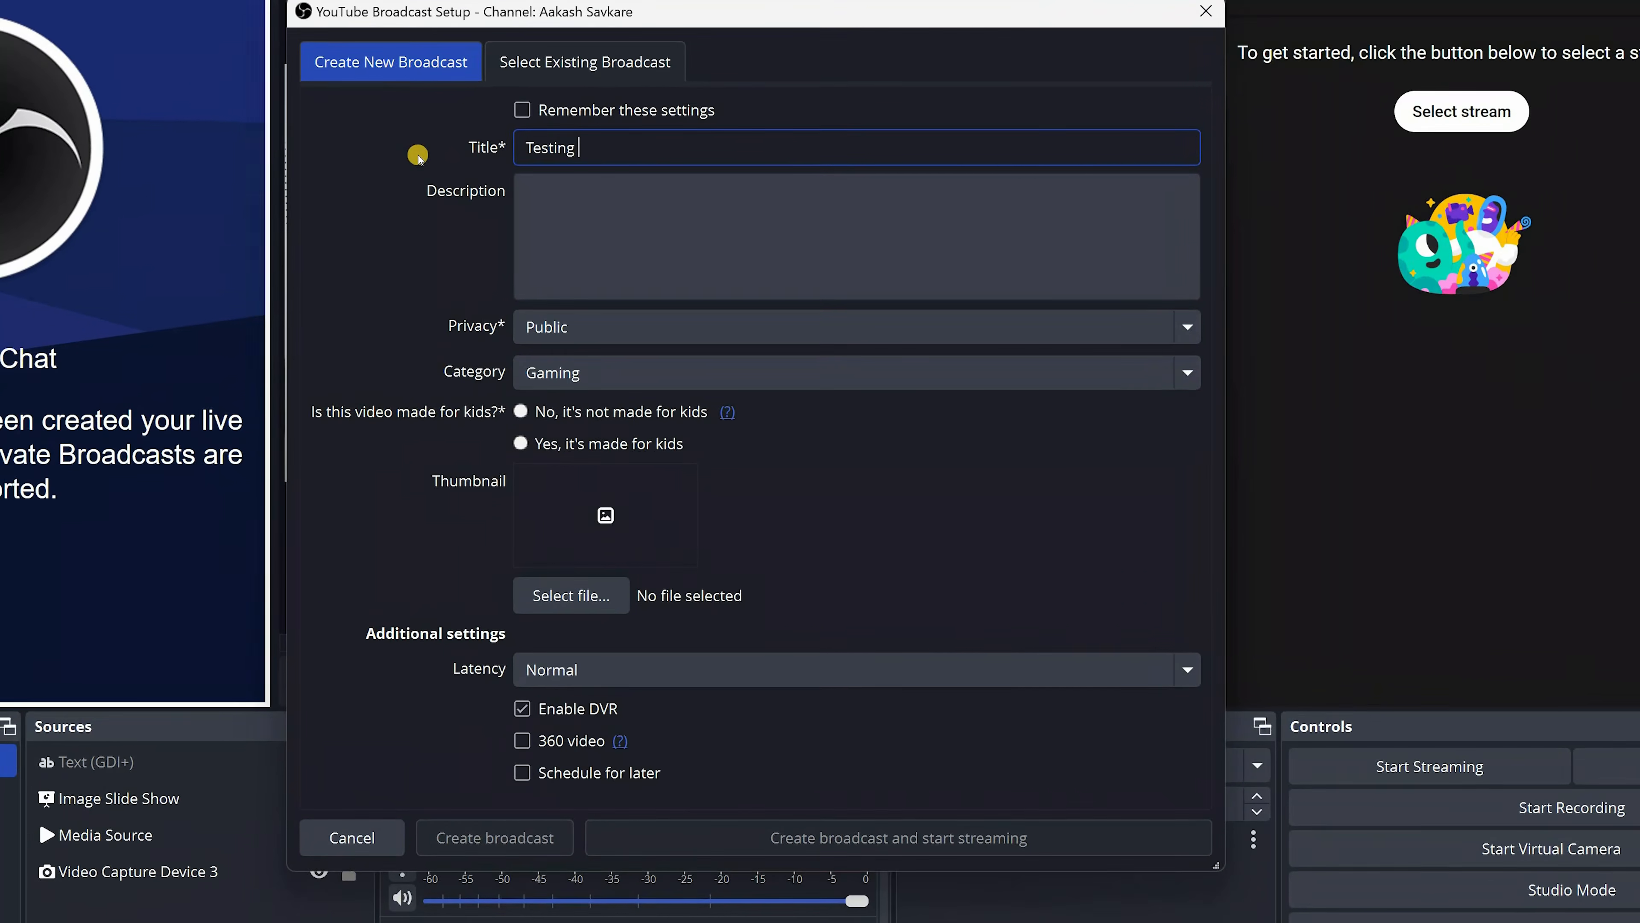
type("iive")
key("BackSpace")
key("BackSpace")
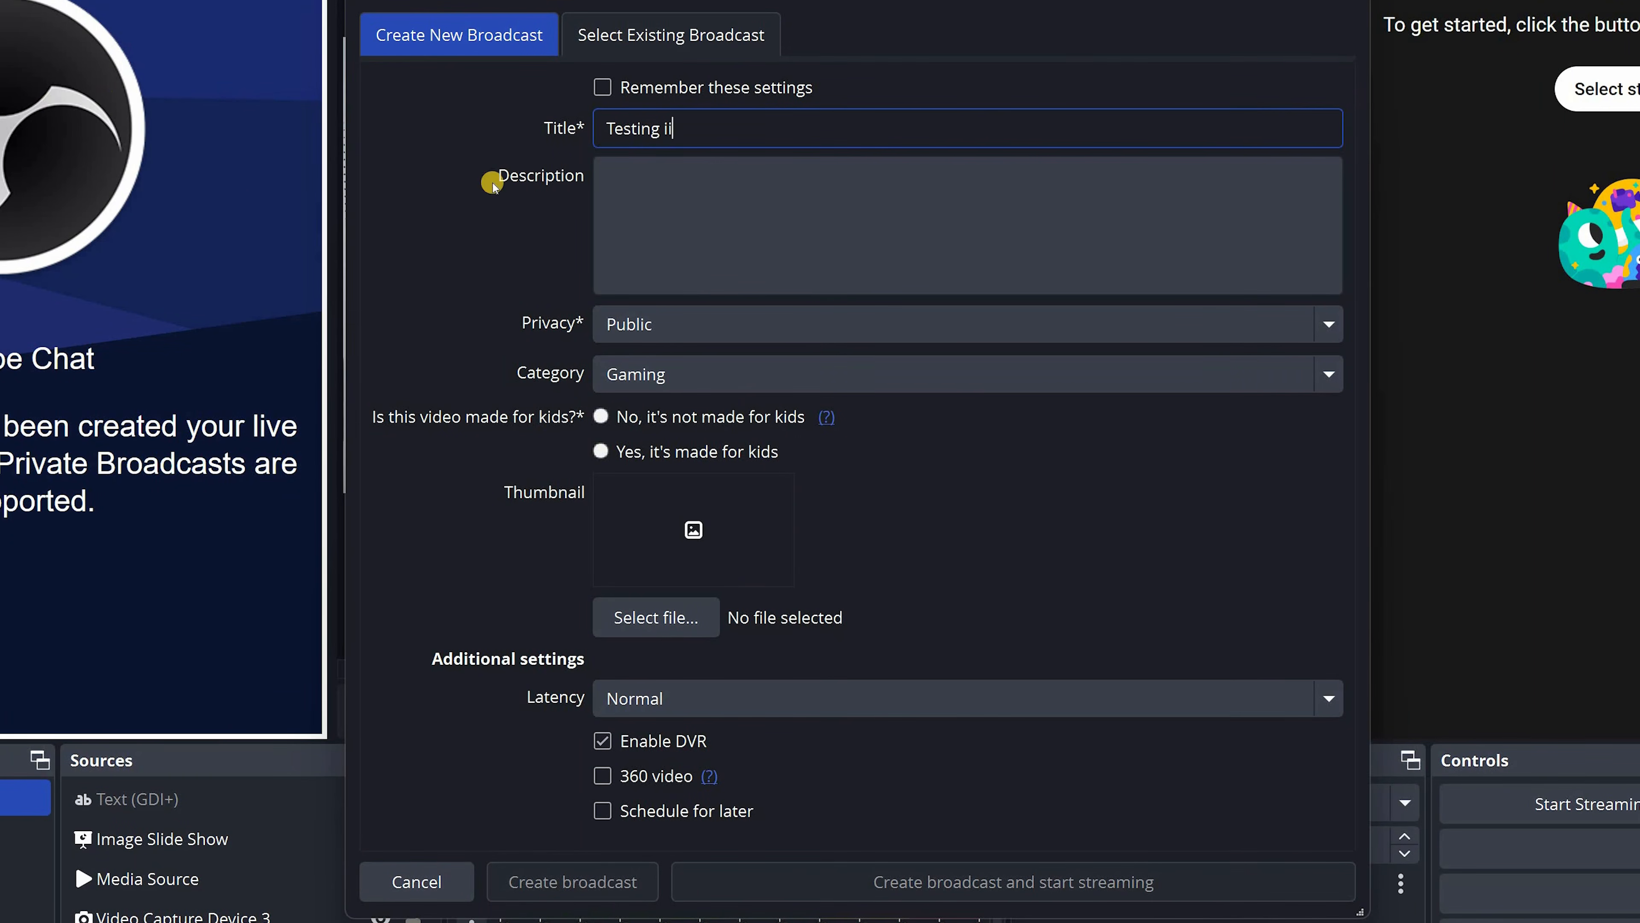
left_click(717, 176)
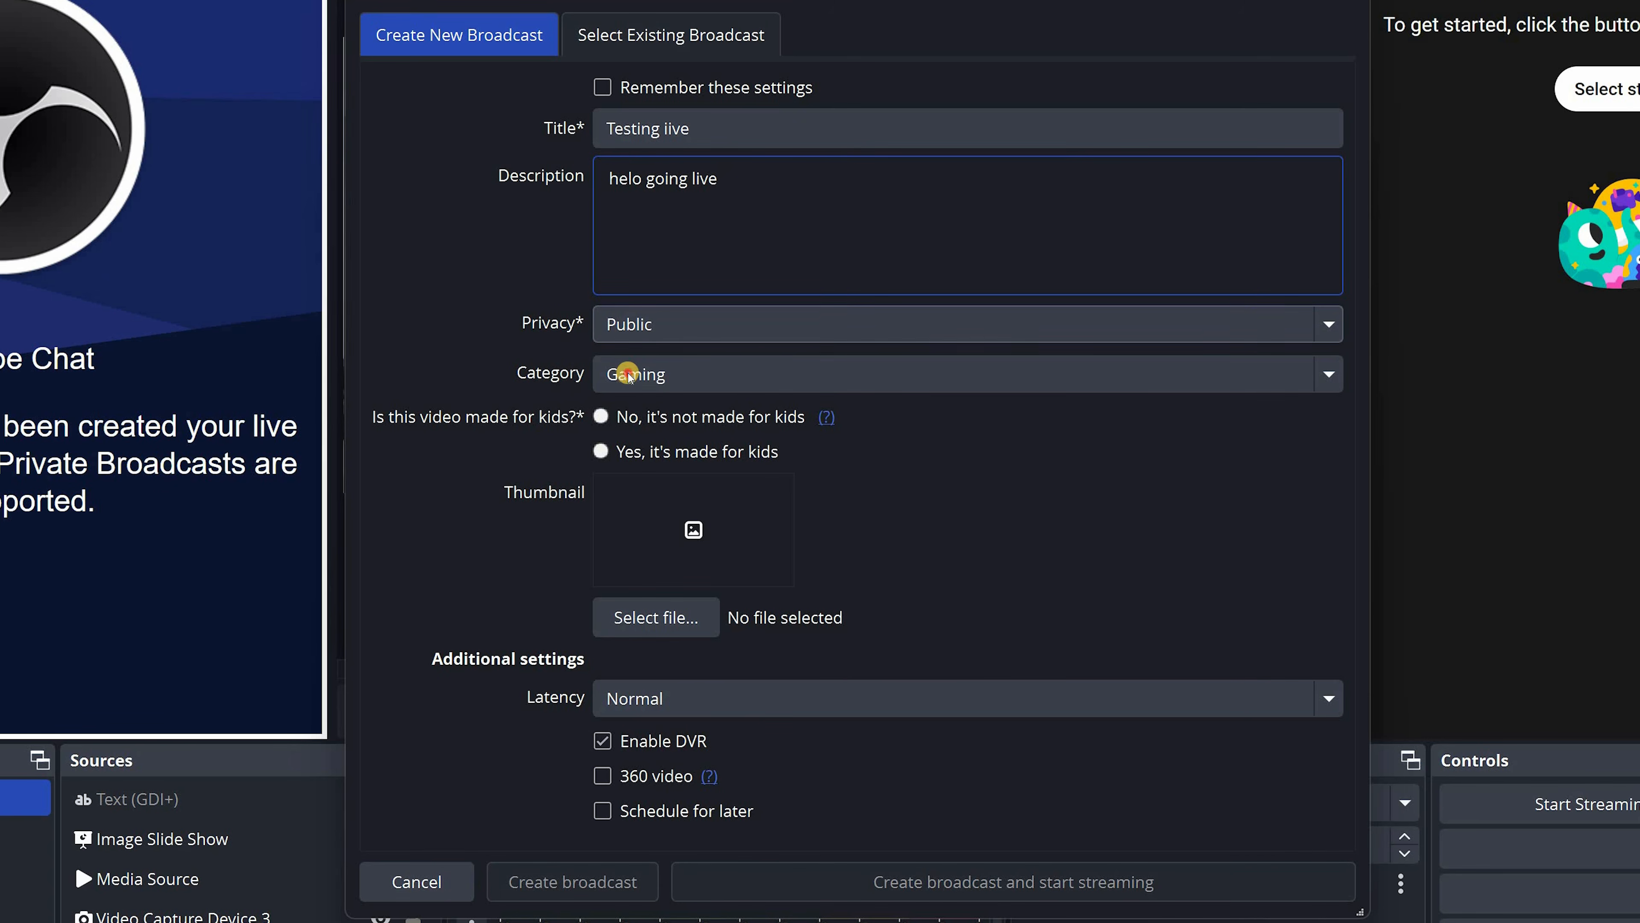
Set the broadcast's privacy to Unlisted and its category to Education
left_click(630, 323)
left_click(751, 381)
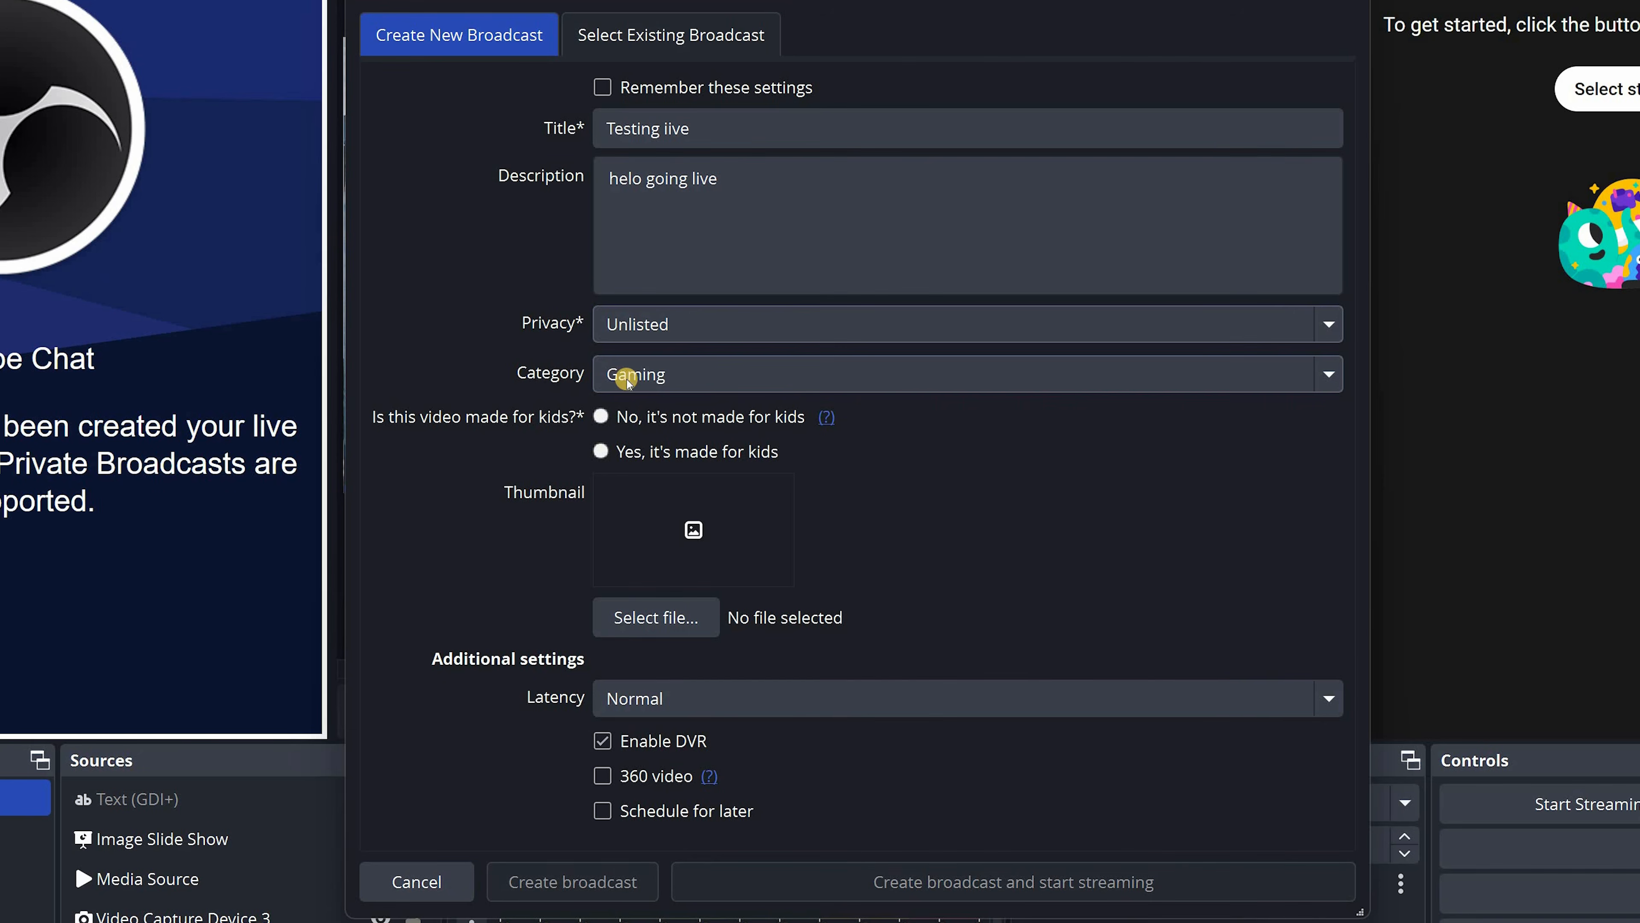
left_click(628, 378)
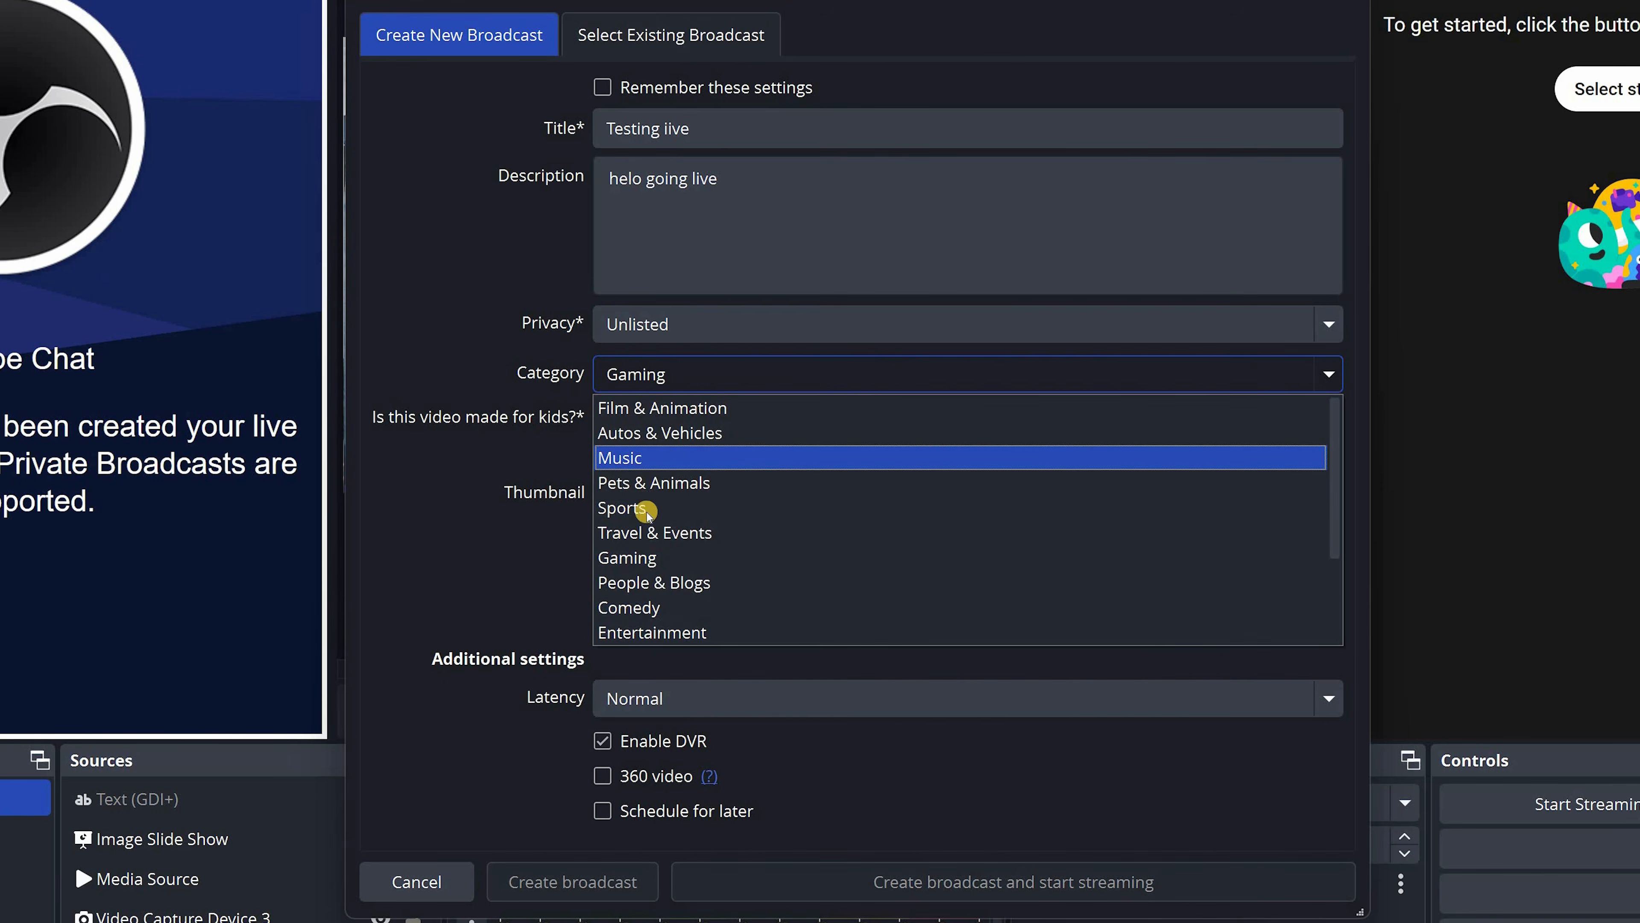
scroll(665, 610, "down", 2)
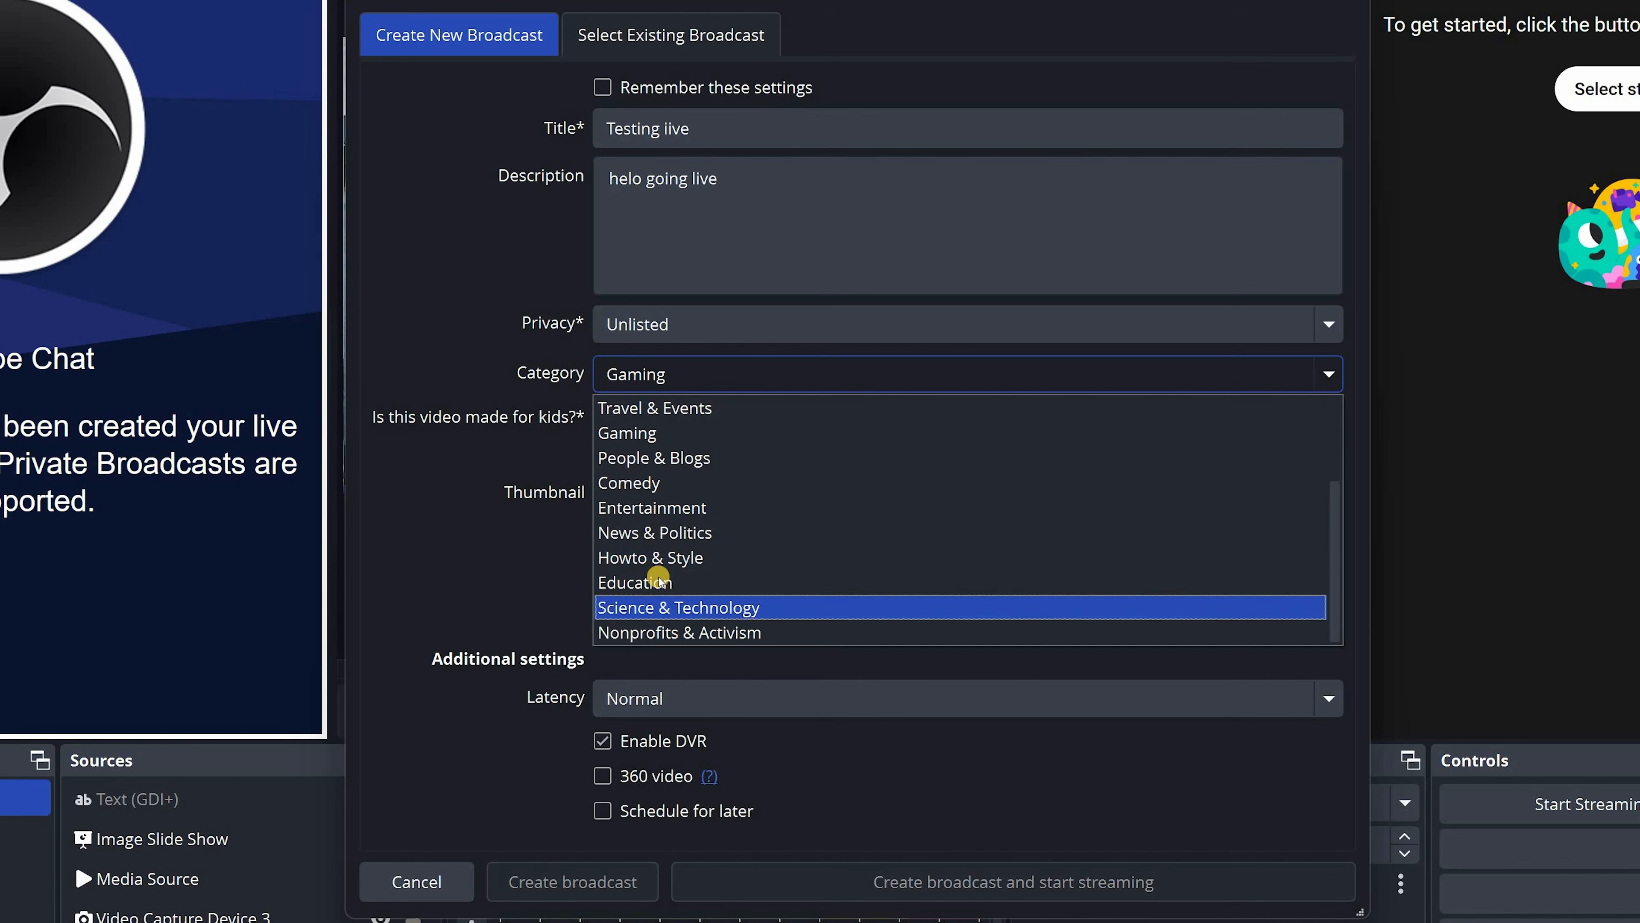
scroll(659, 585, "up", 2)
scroll(639, 559, "down", 2)
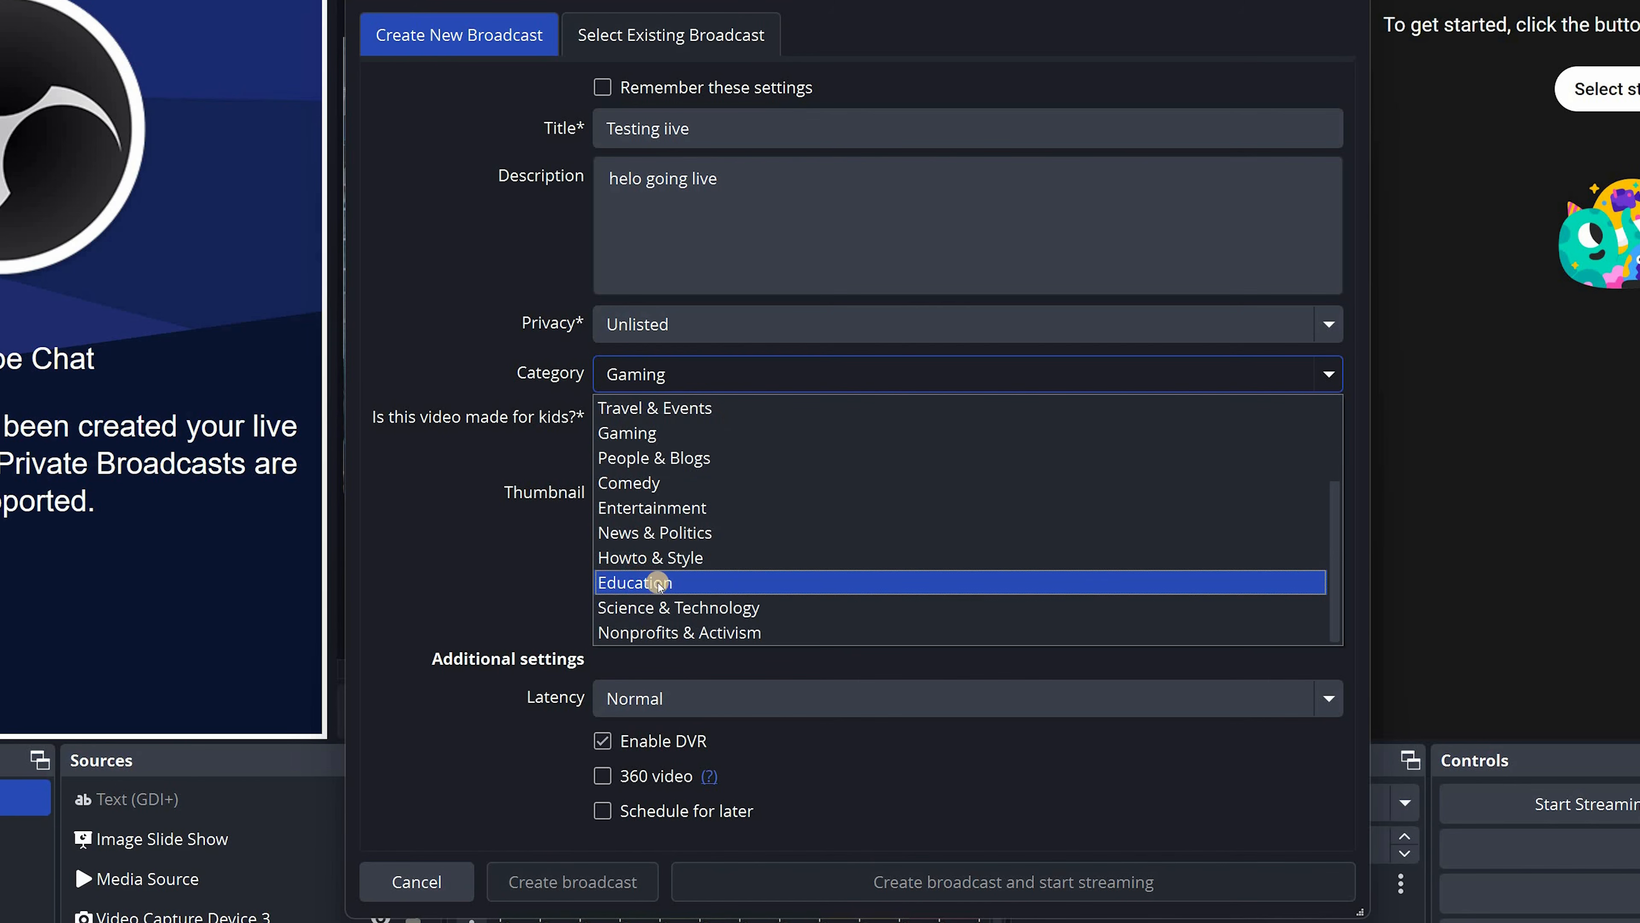
left_click(669, 585)
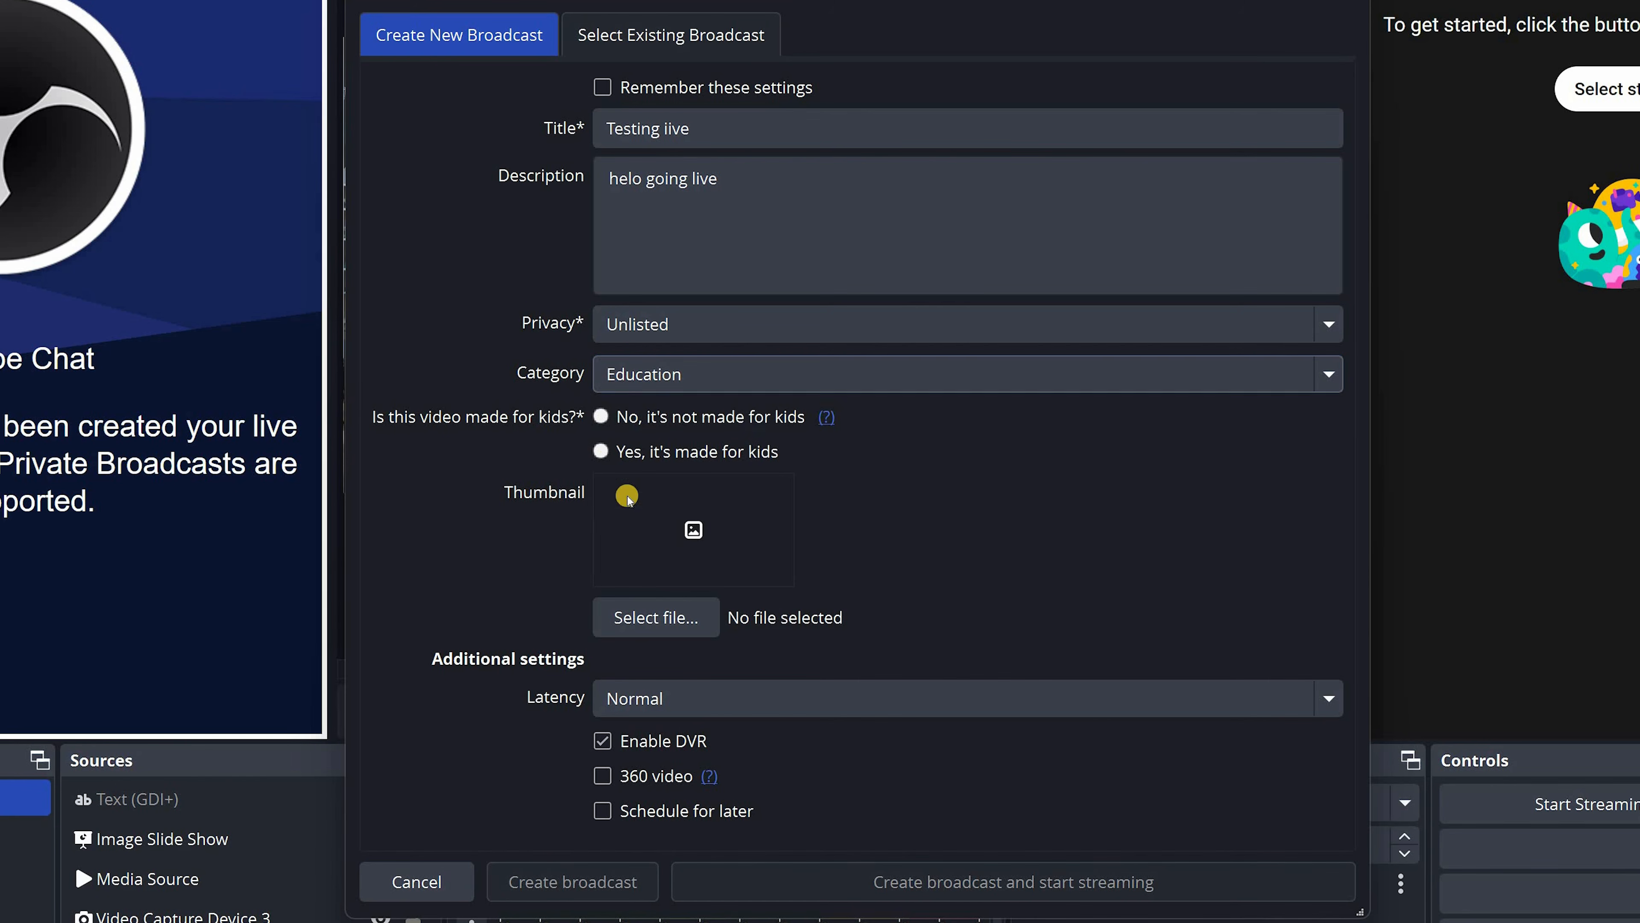
Mark the video as not made for kids and use Screenshot 2023-09-24 114110.png as its thumbnail
left_click(599, 419)
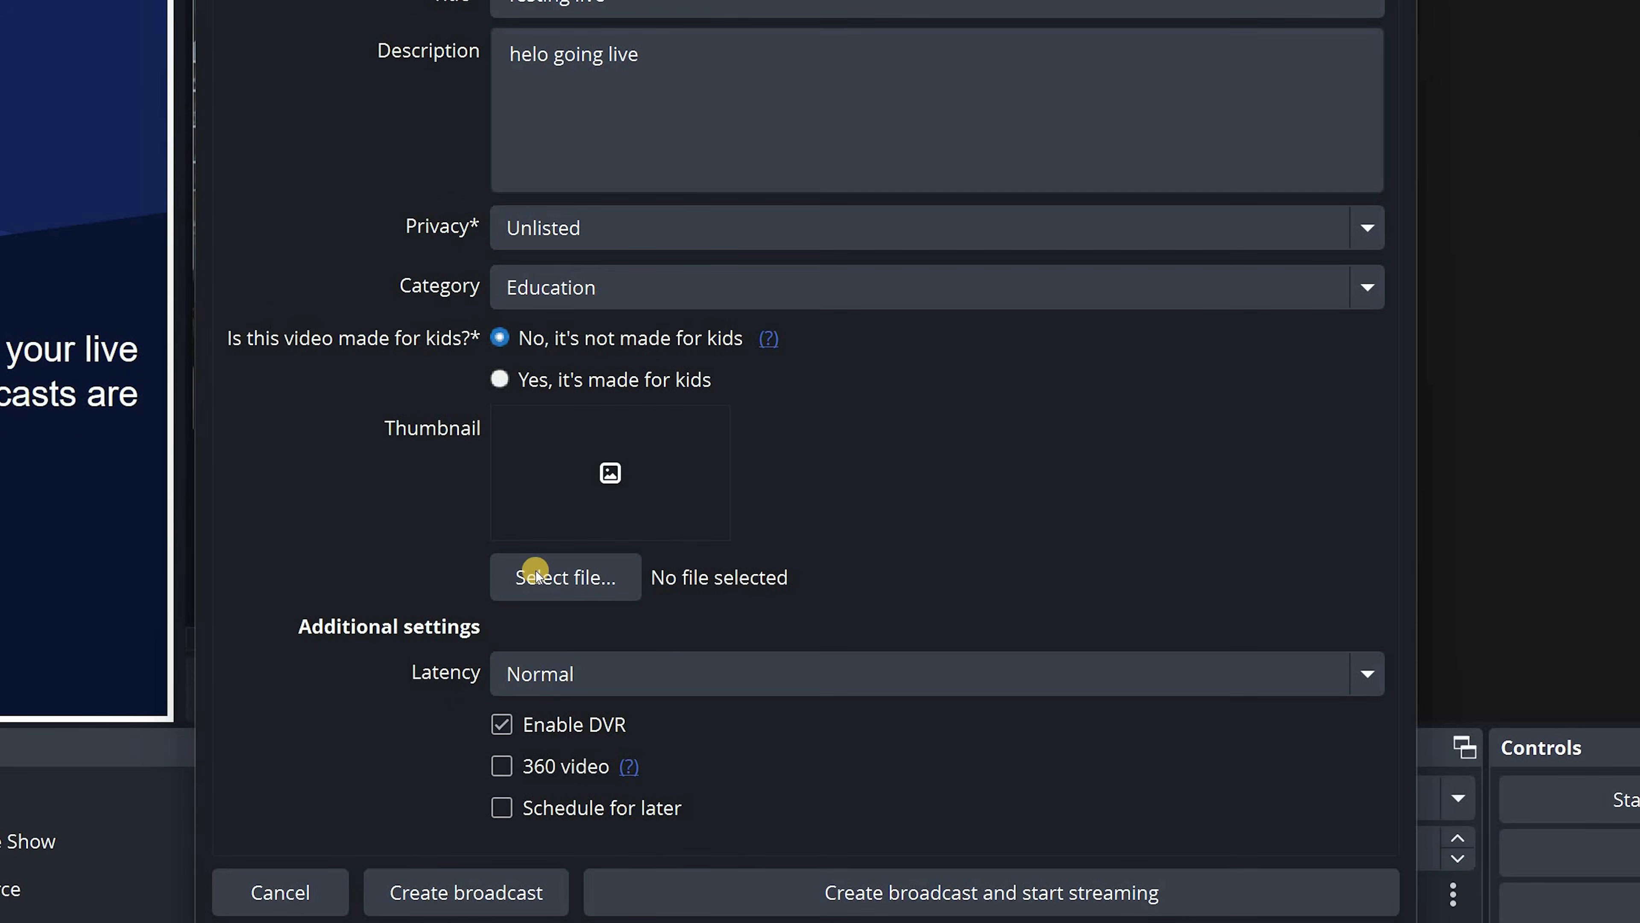
left_click(548, 578)
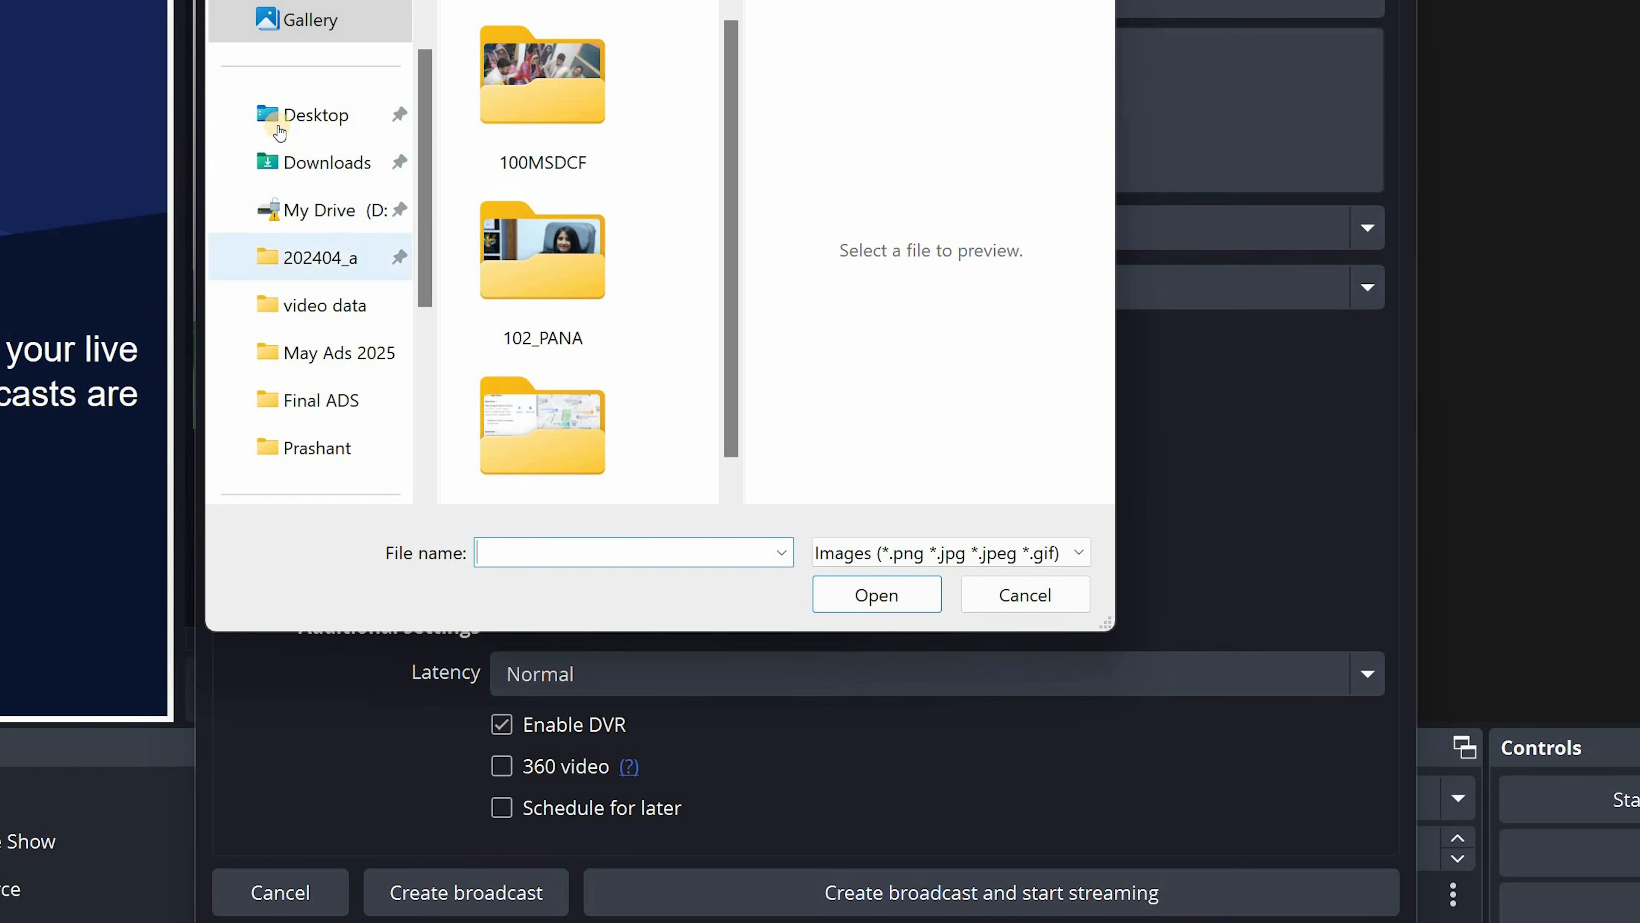
left_click(302, 161)
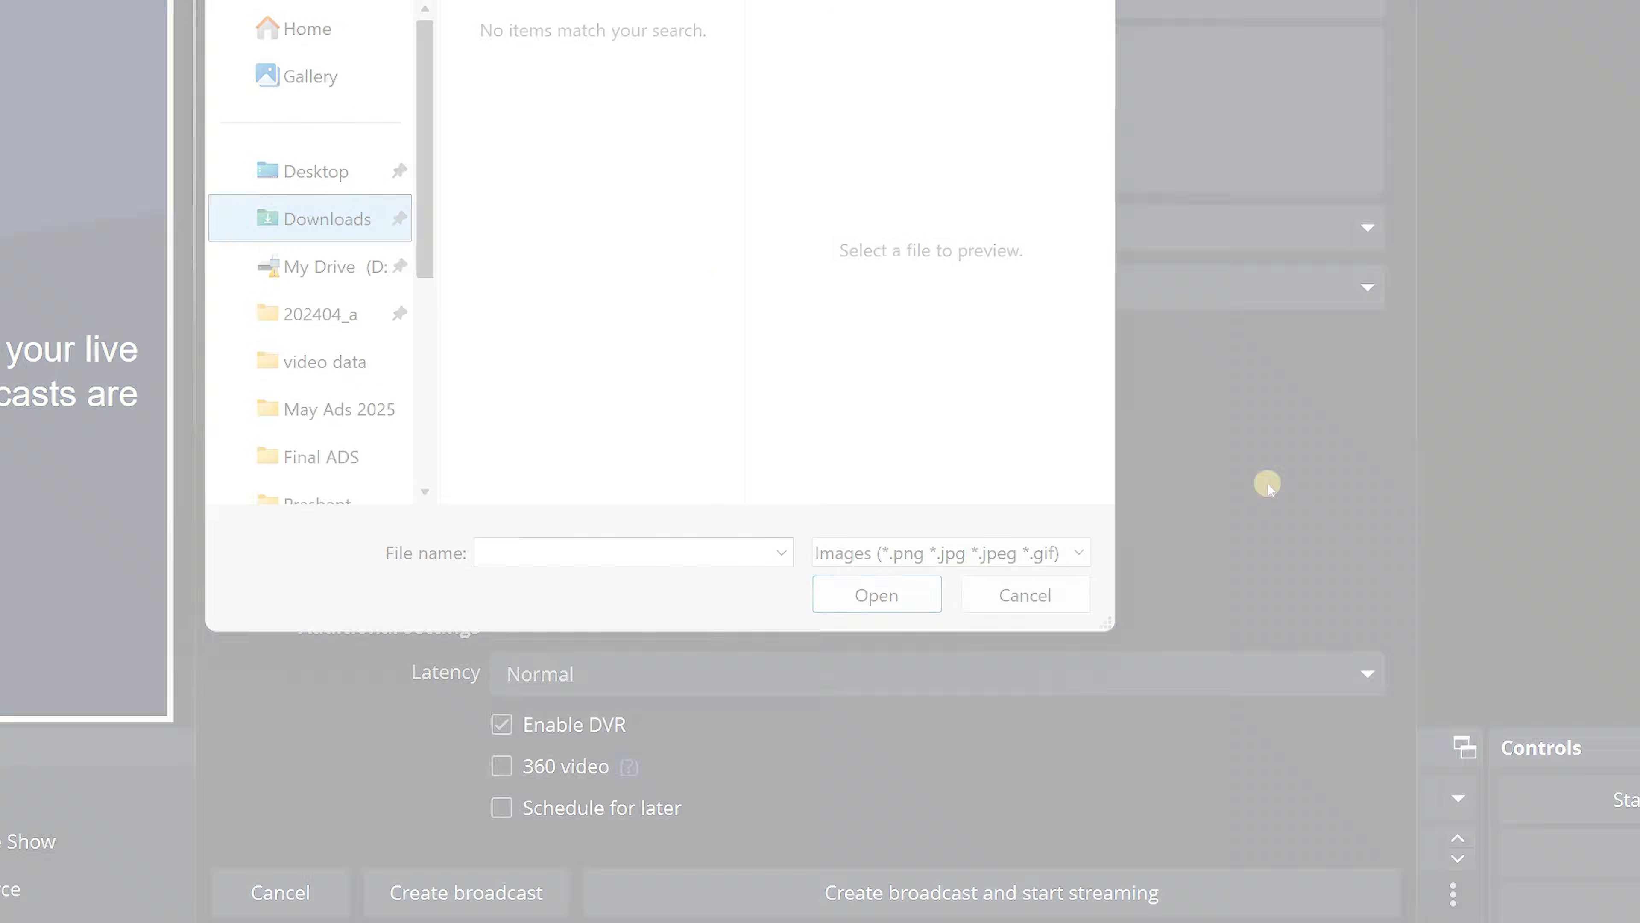
left_click(753, 231)
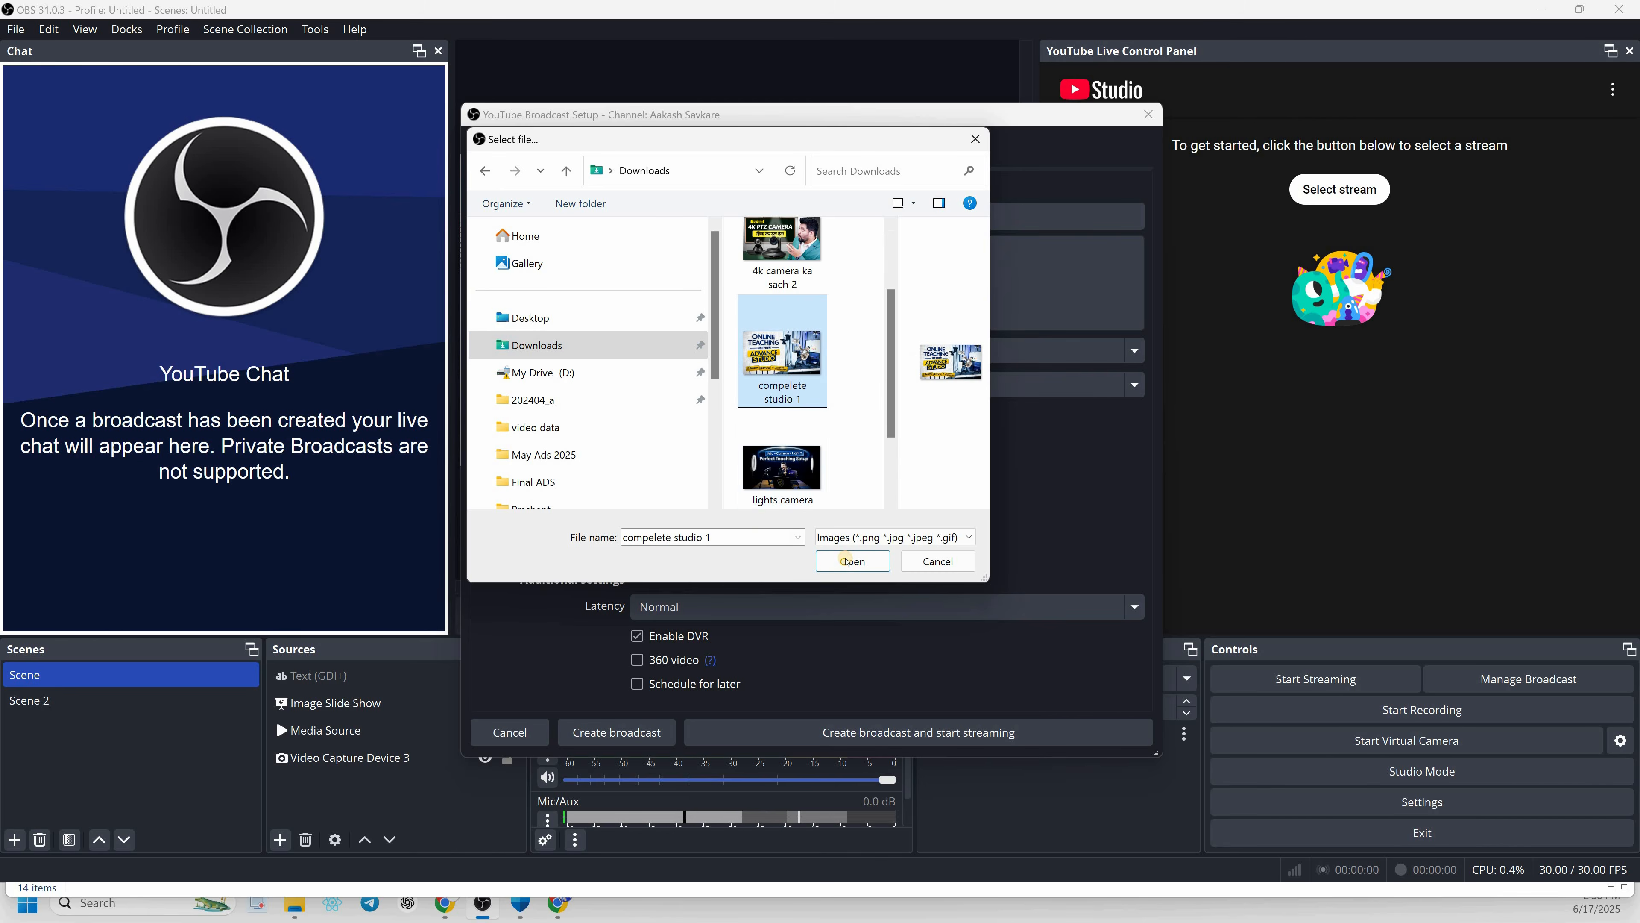
double_click(781, 466)
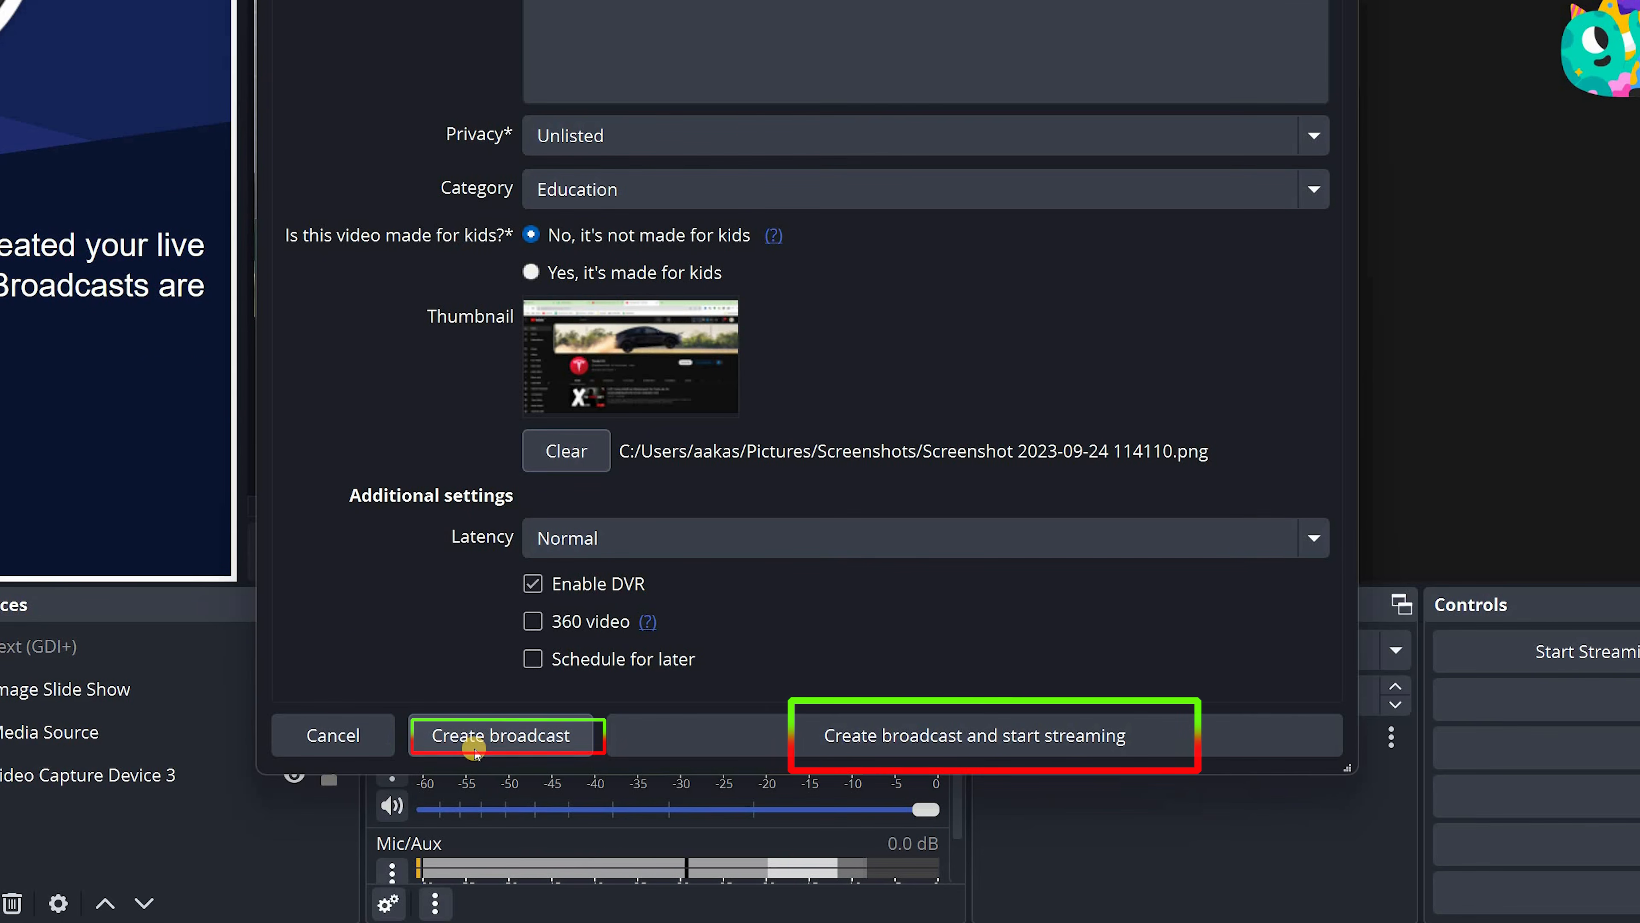
left_click(472, 750)
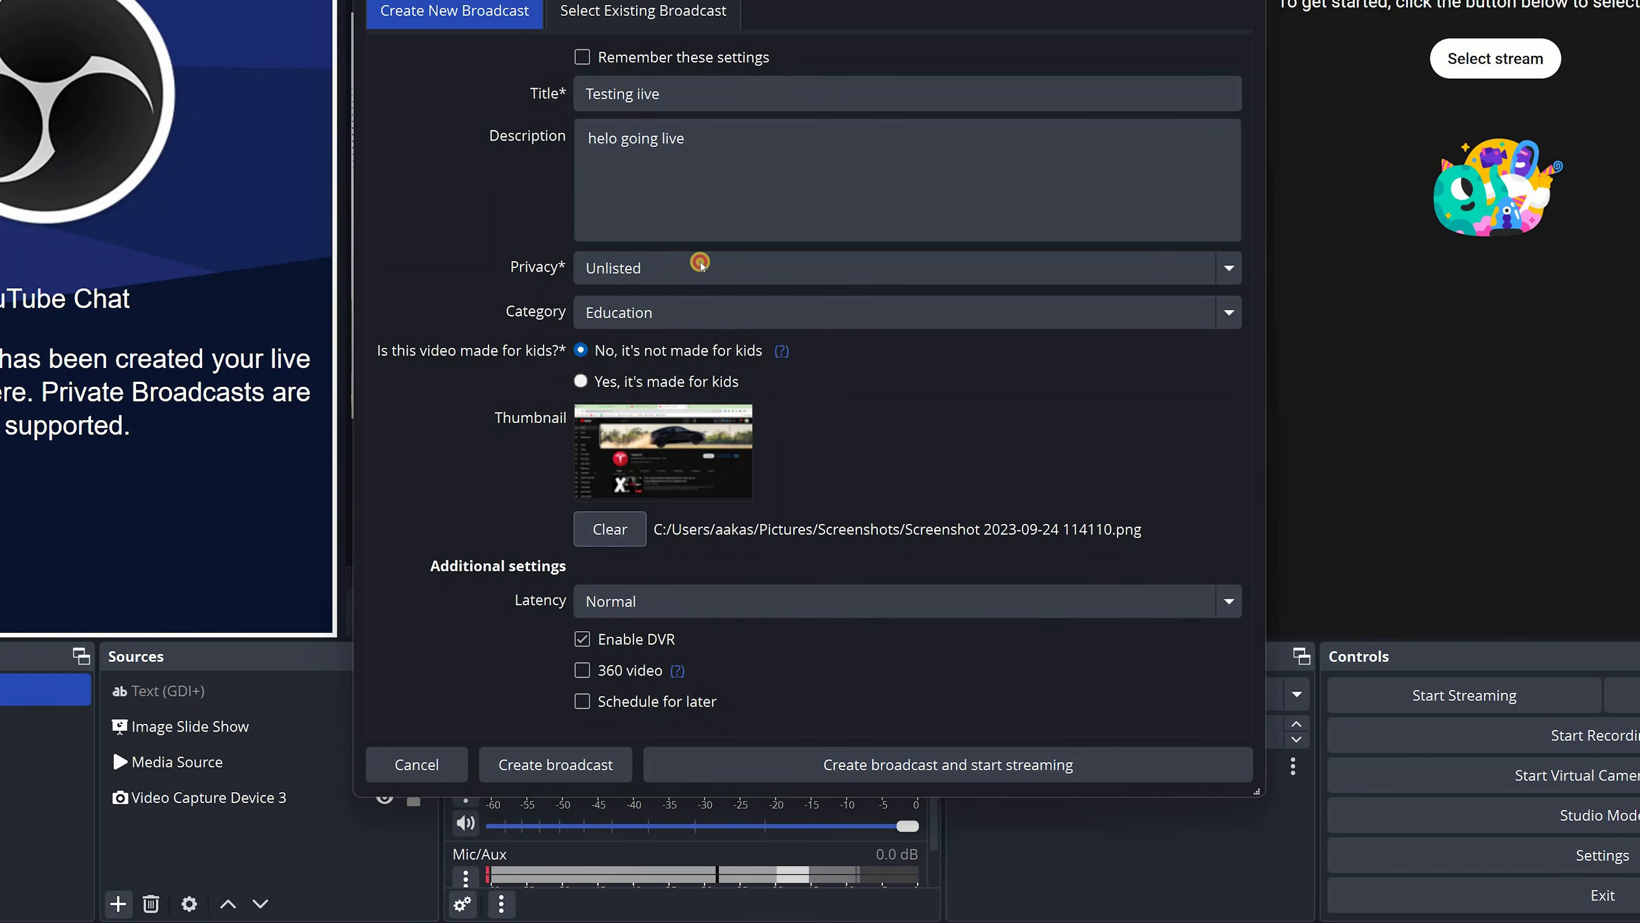
Schedule the broadcast for later, with the start set to 7/17/25 2:37 PM
left_click(700, 263)
left_click(658, 523)
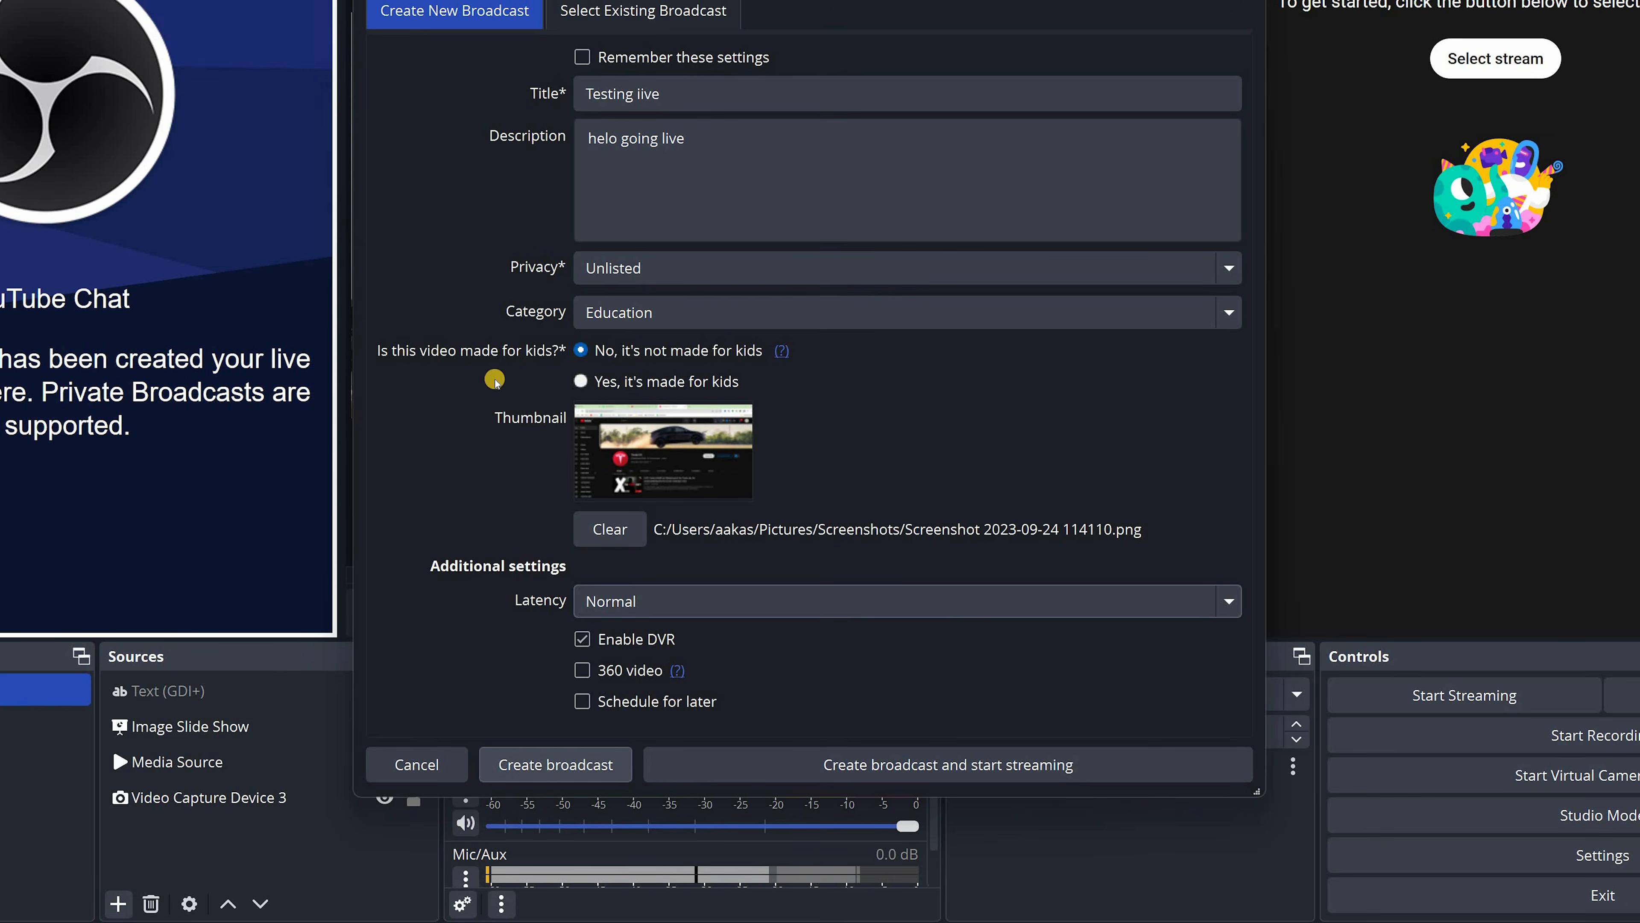
left_click(568, 728)
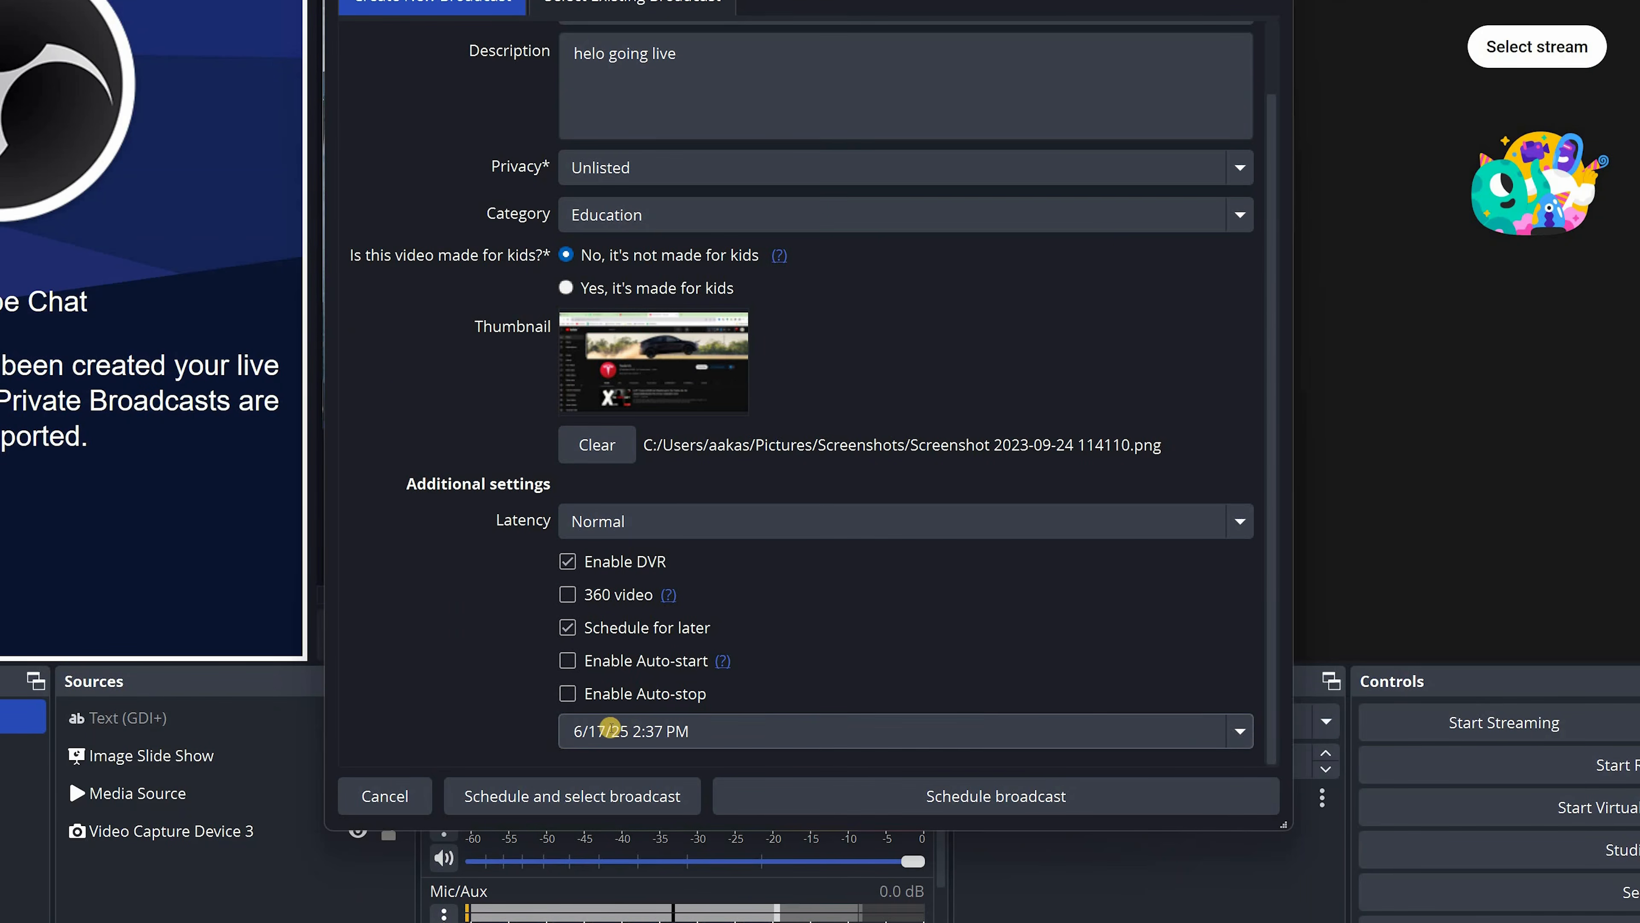
left_click(1240, 731)
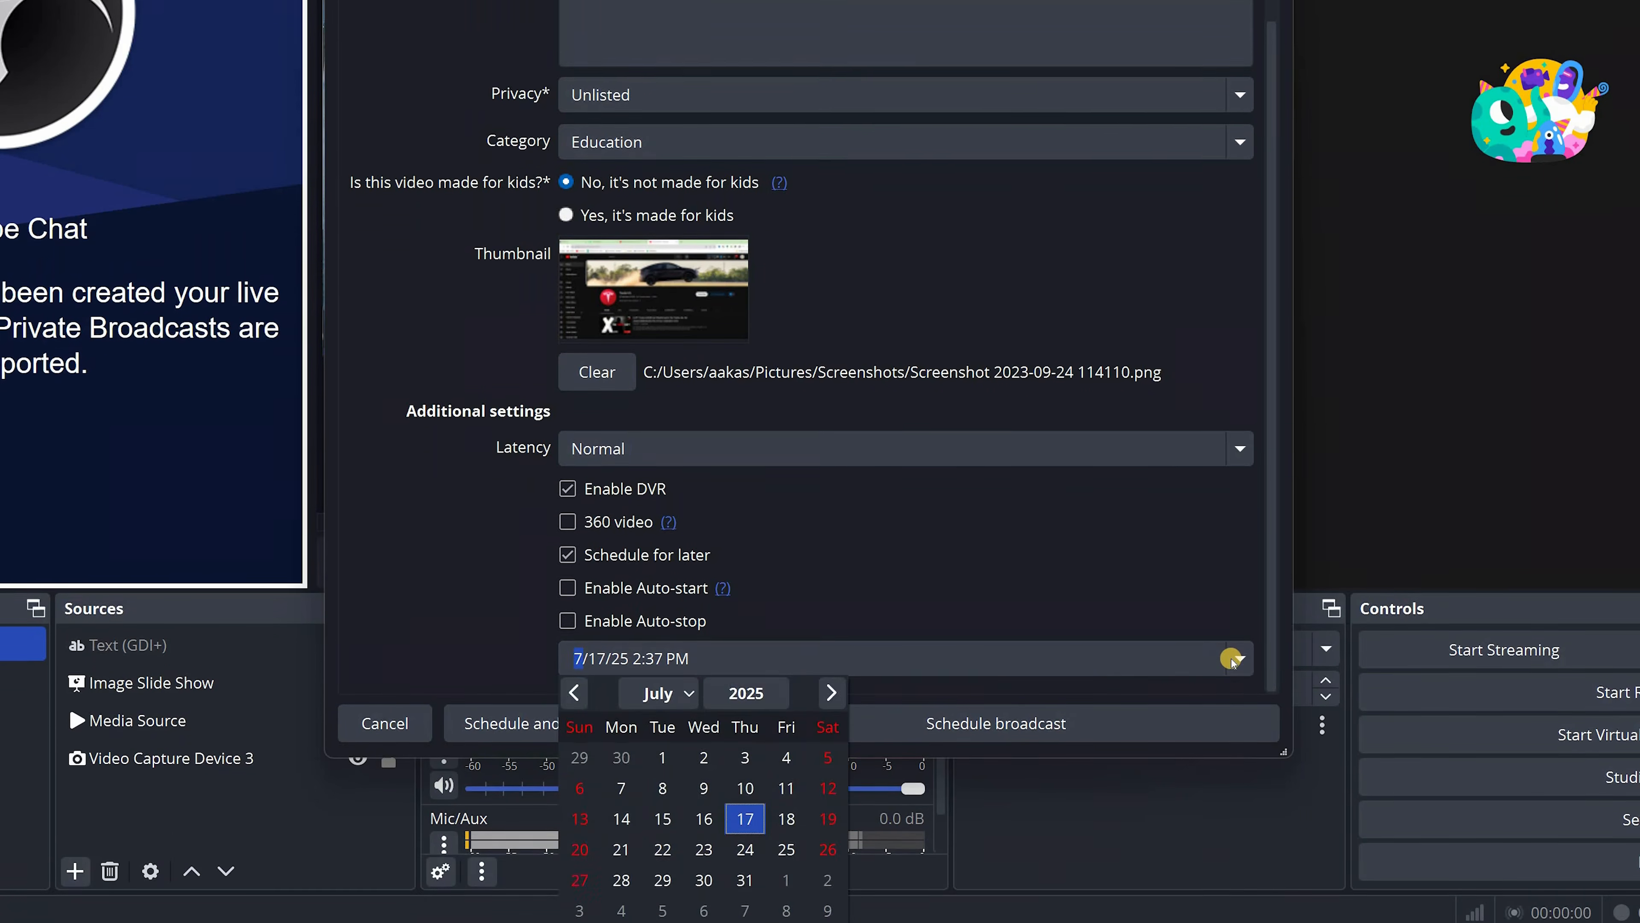
left_click(561, 542)
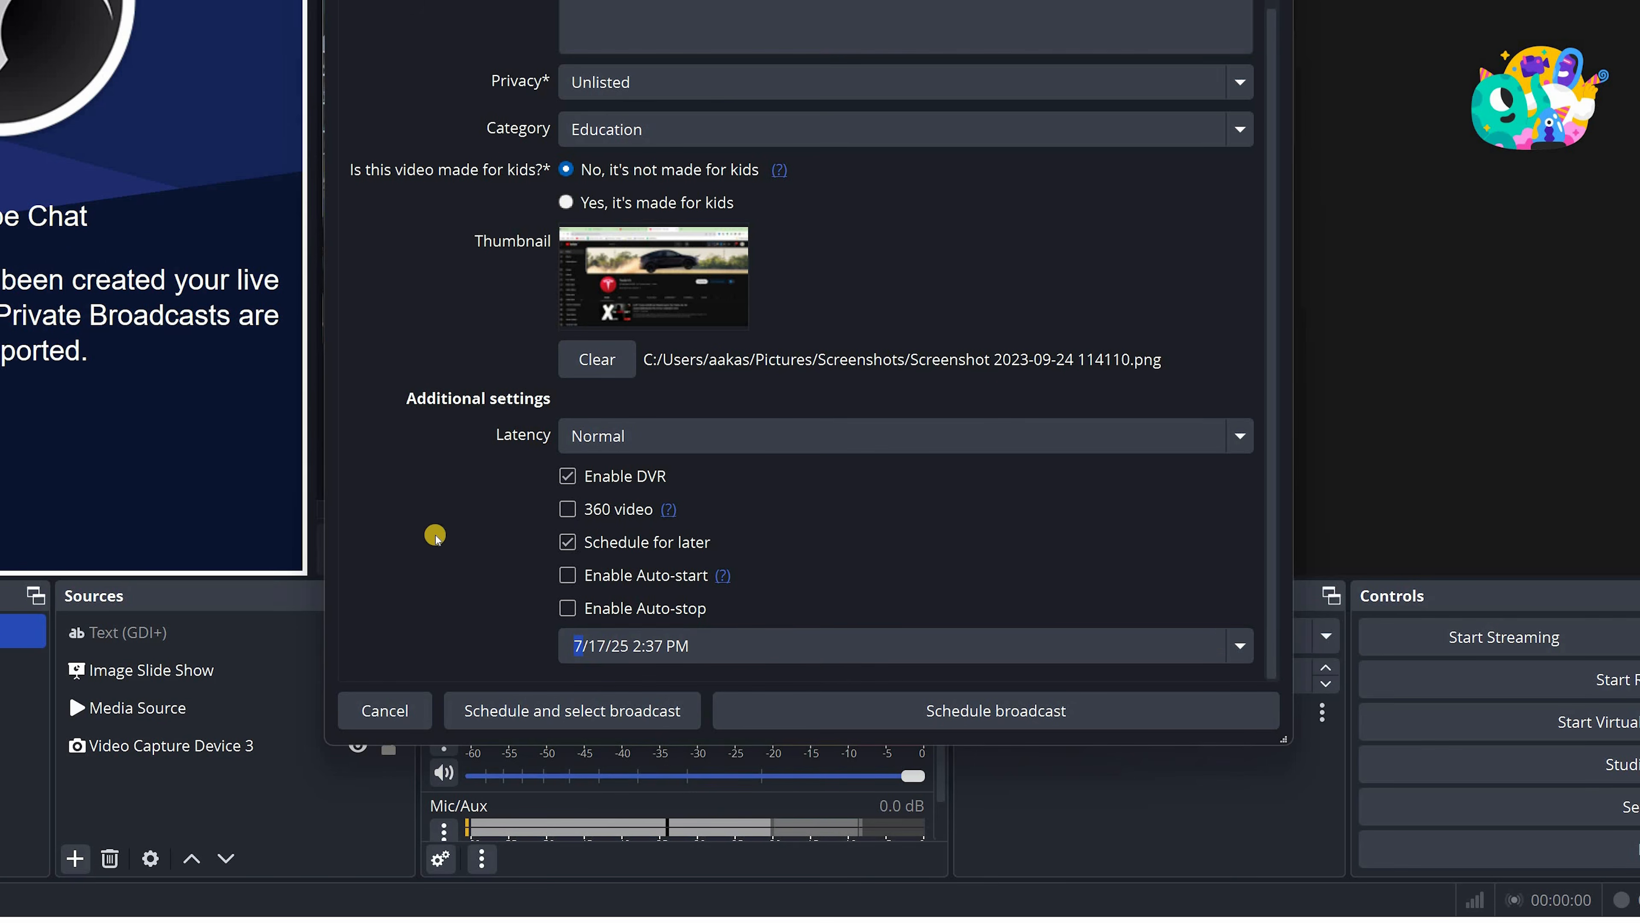
Turn off scheduling for later, create the broadcast and start streaming immediately
left_click(567, 542)
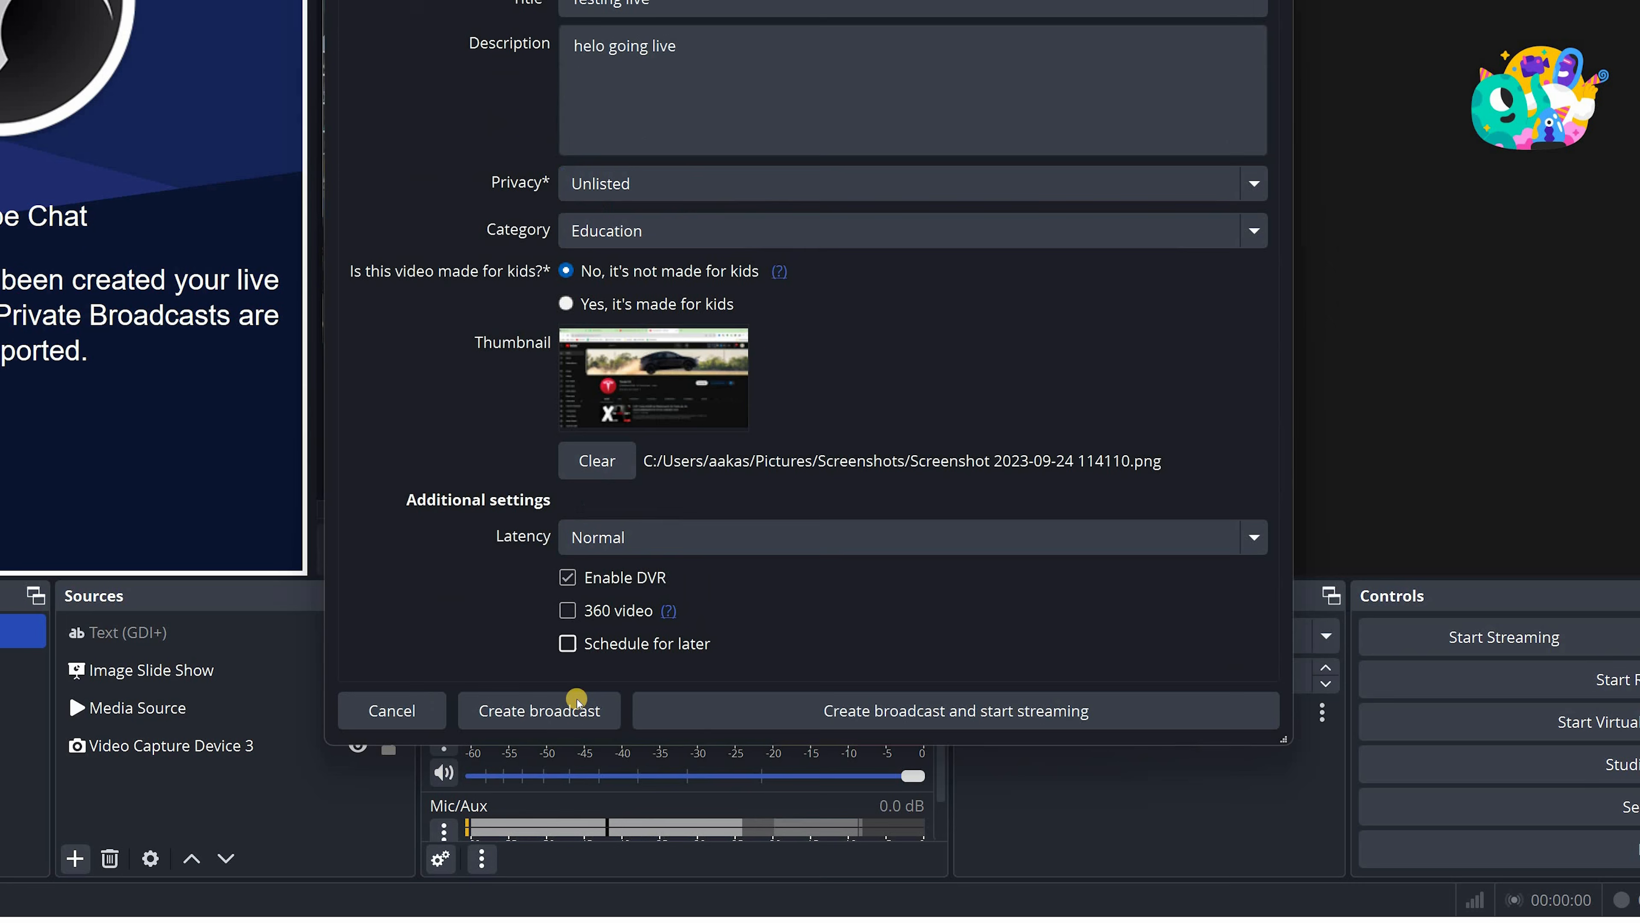
left_click(826, 704)
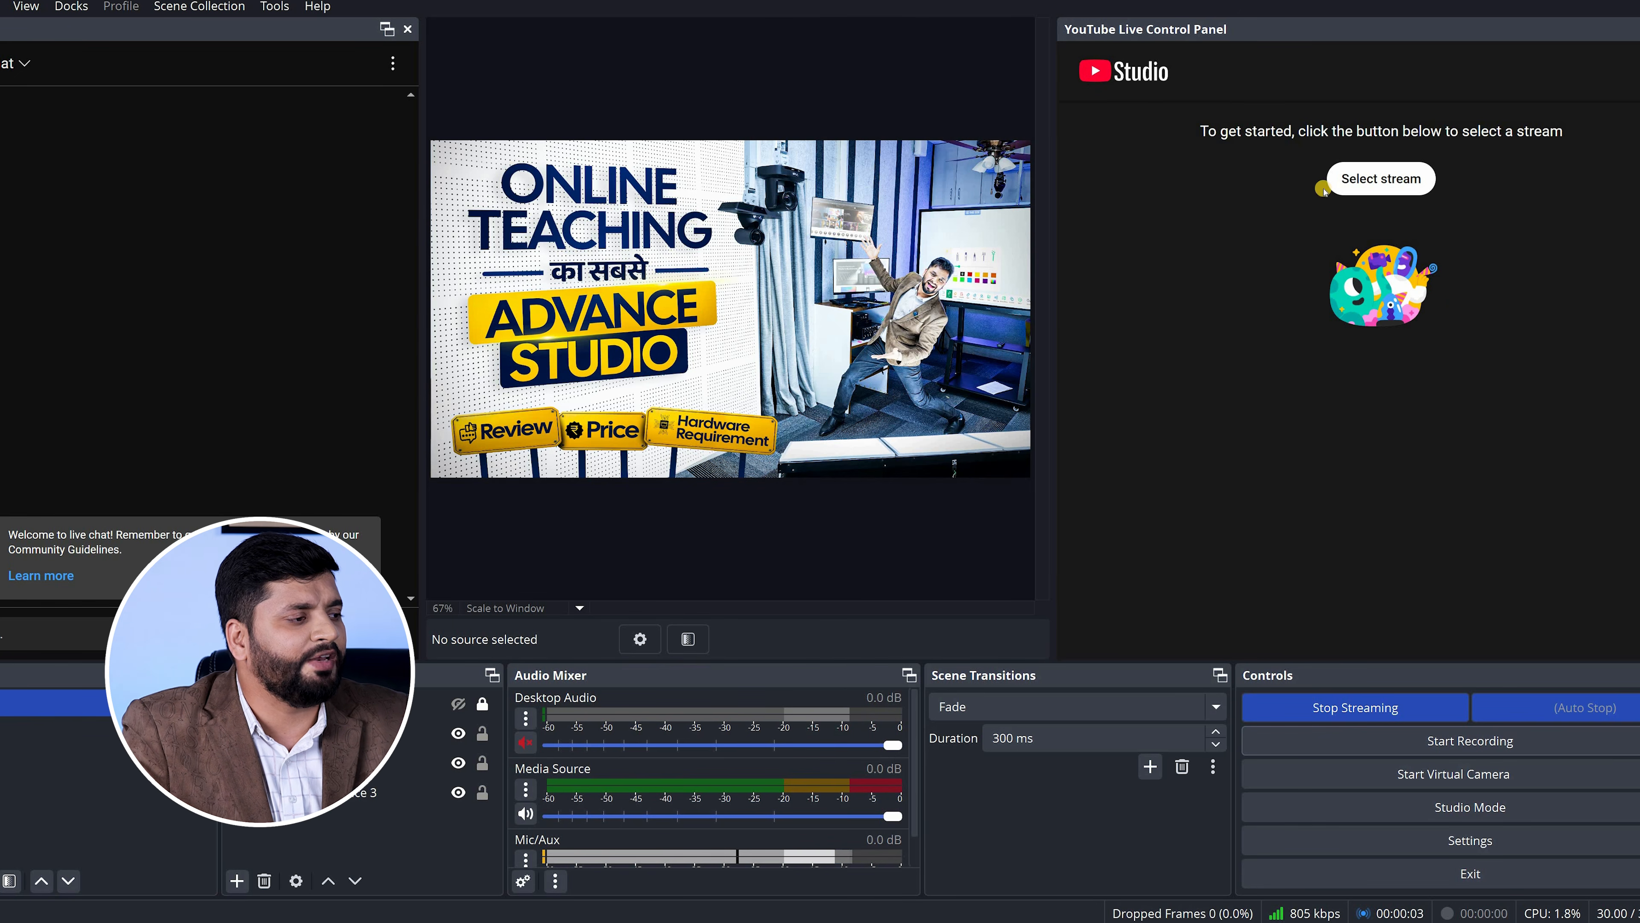
Select the "Testing live" stream in the YouTube Live Control Panel
left_click(1360, 184)
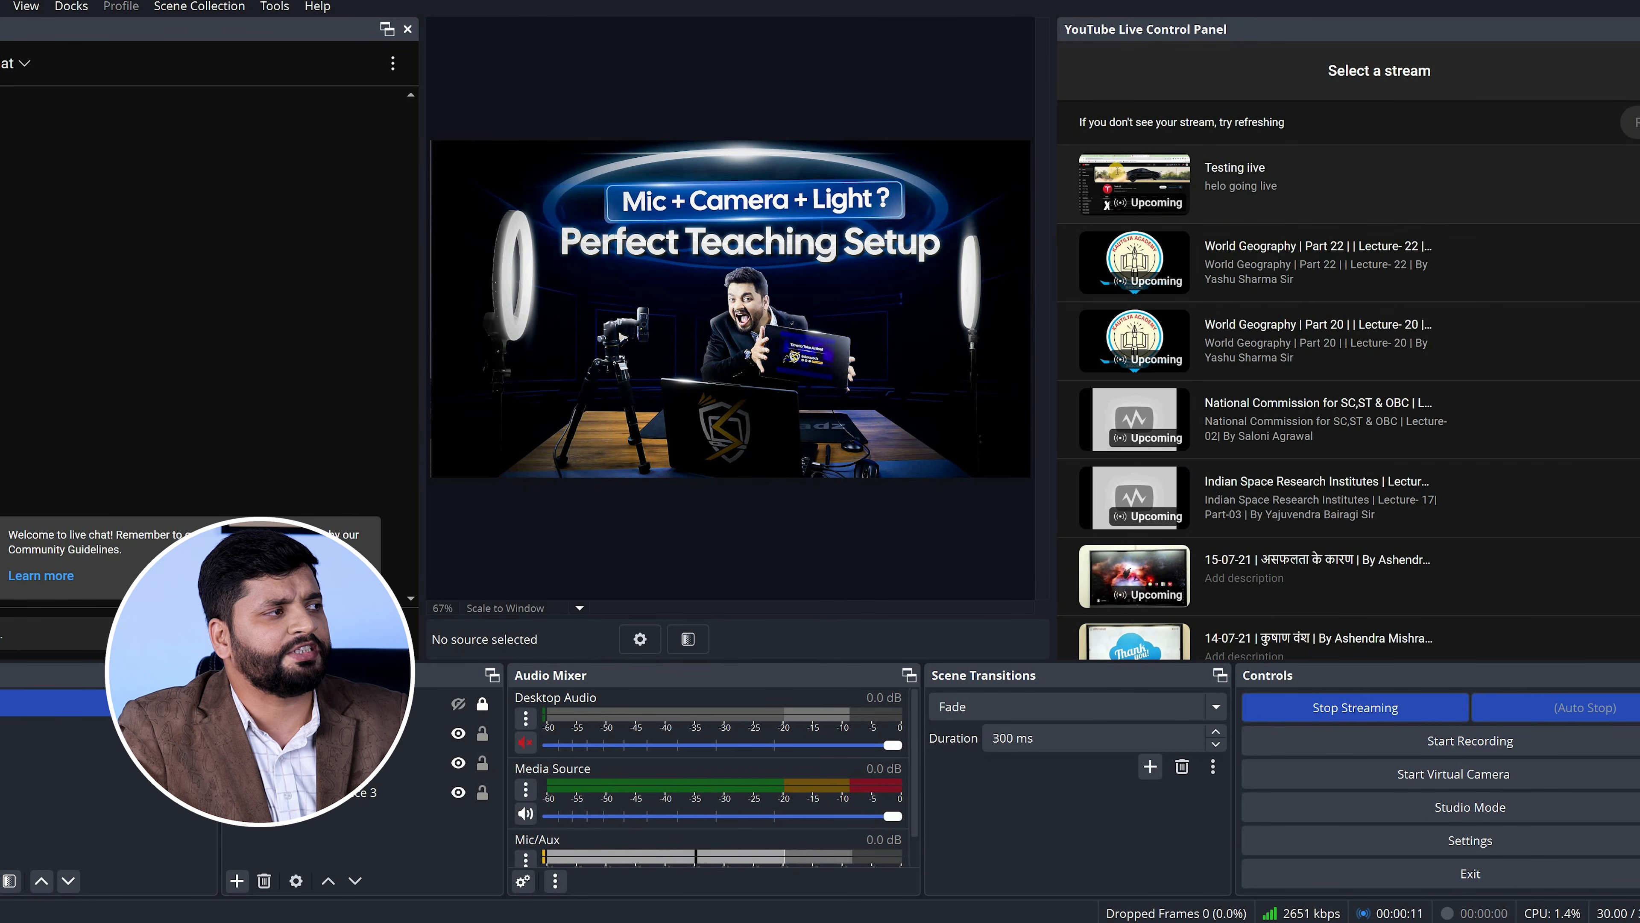
left_click(1115, 171)
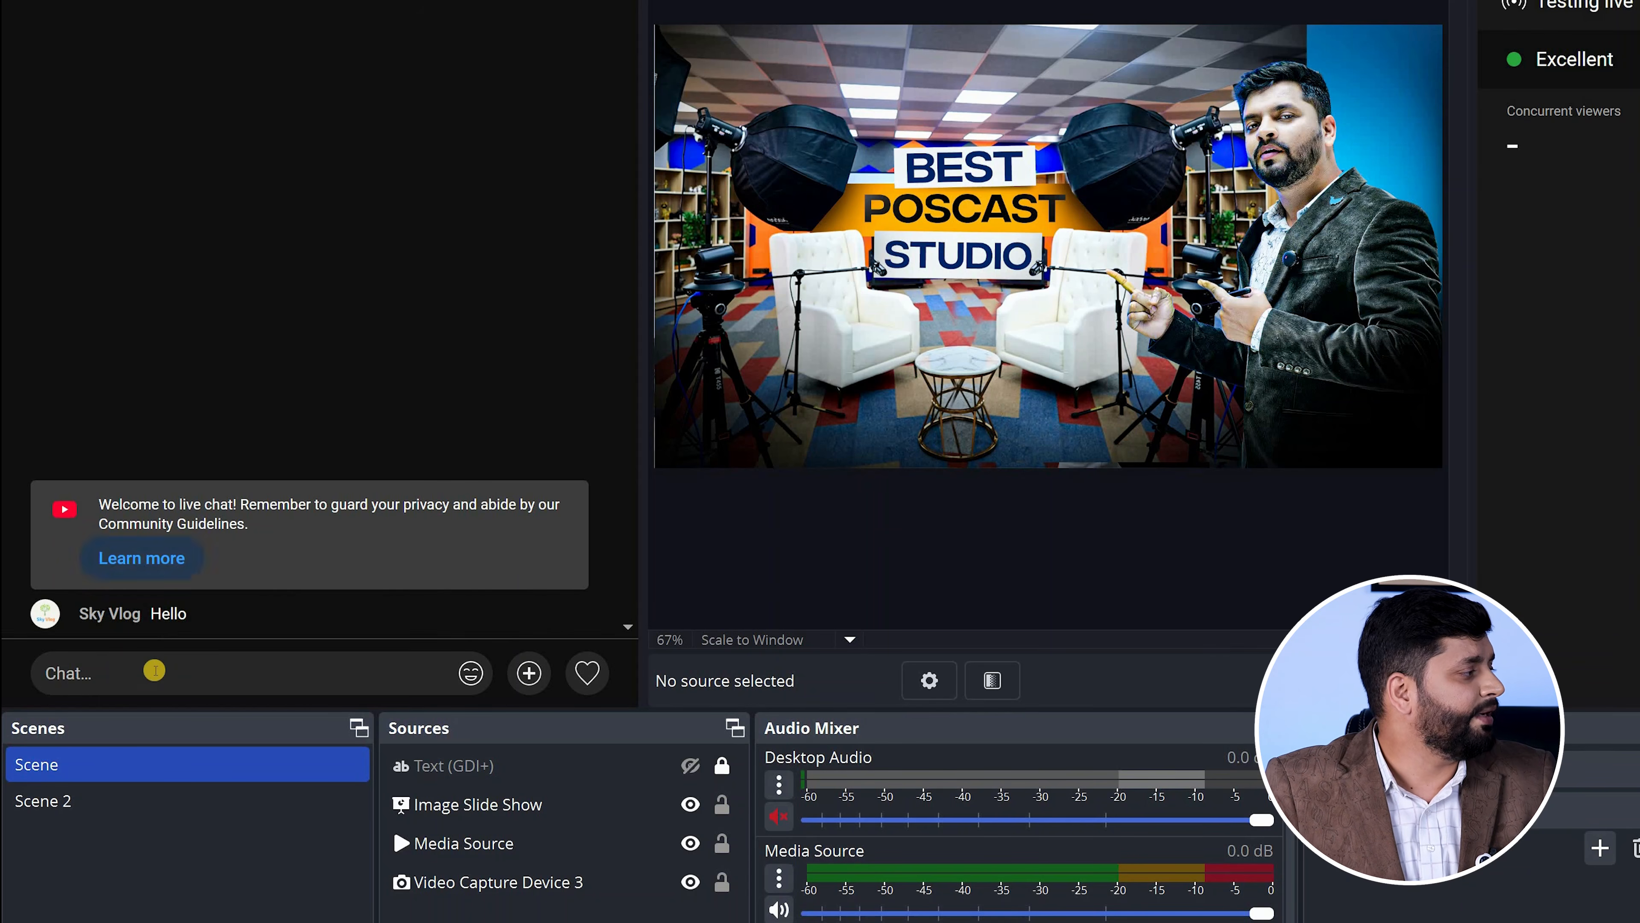
Post the message "Hello sky" in the live chat
left_click(148, 669)
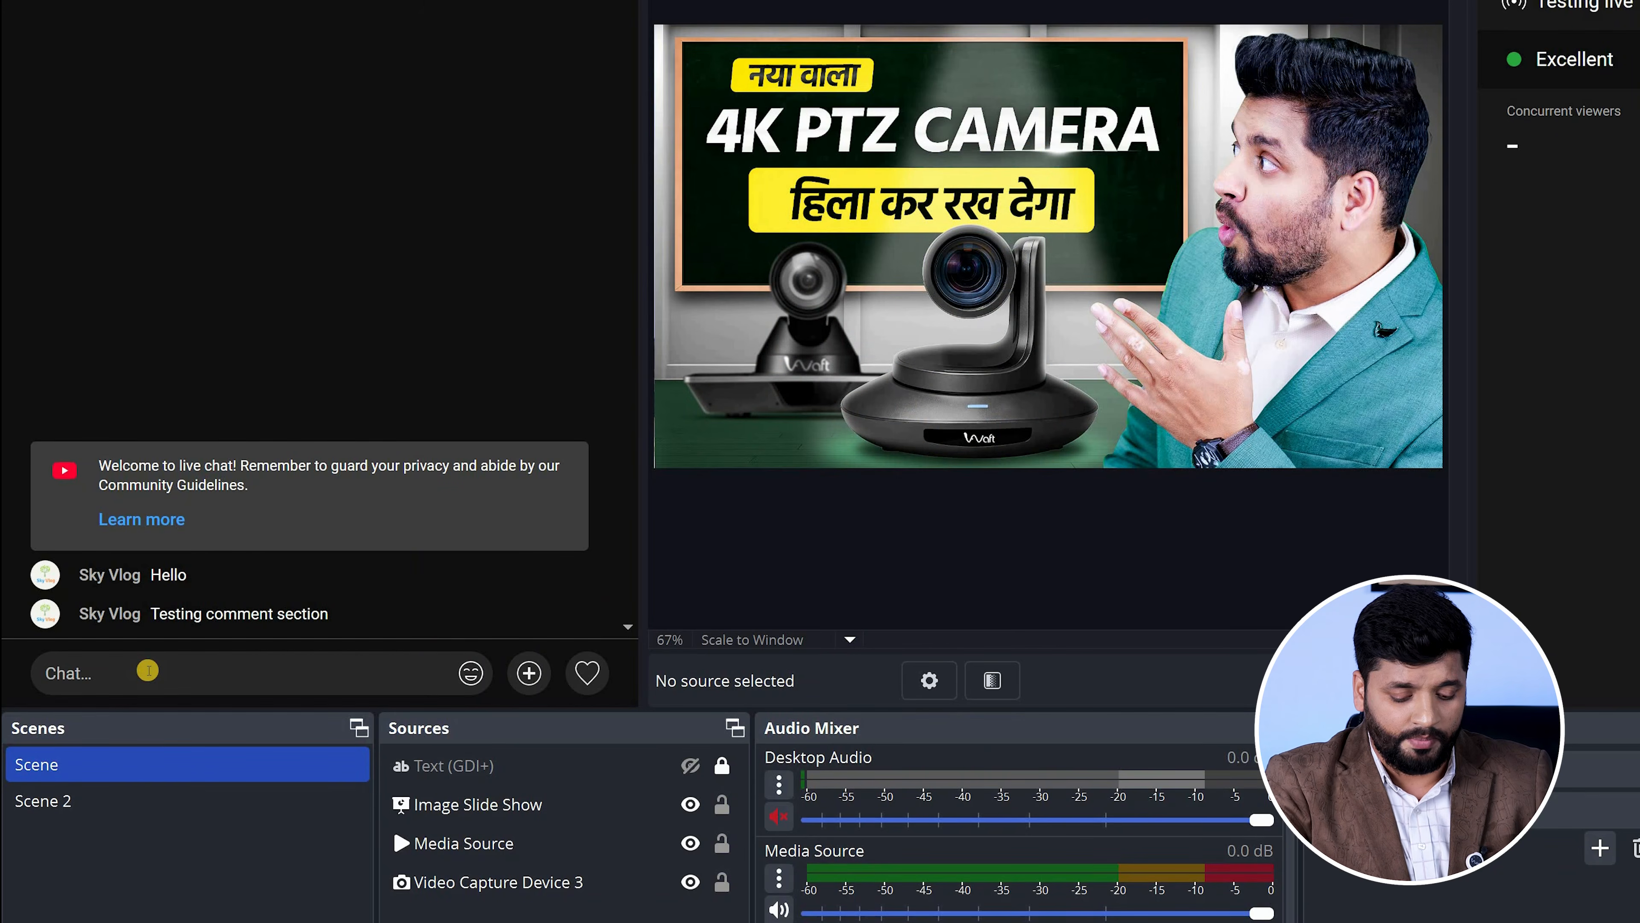
type("Hello")
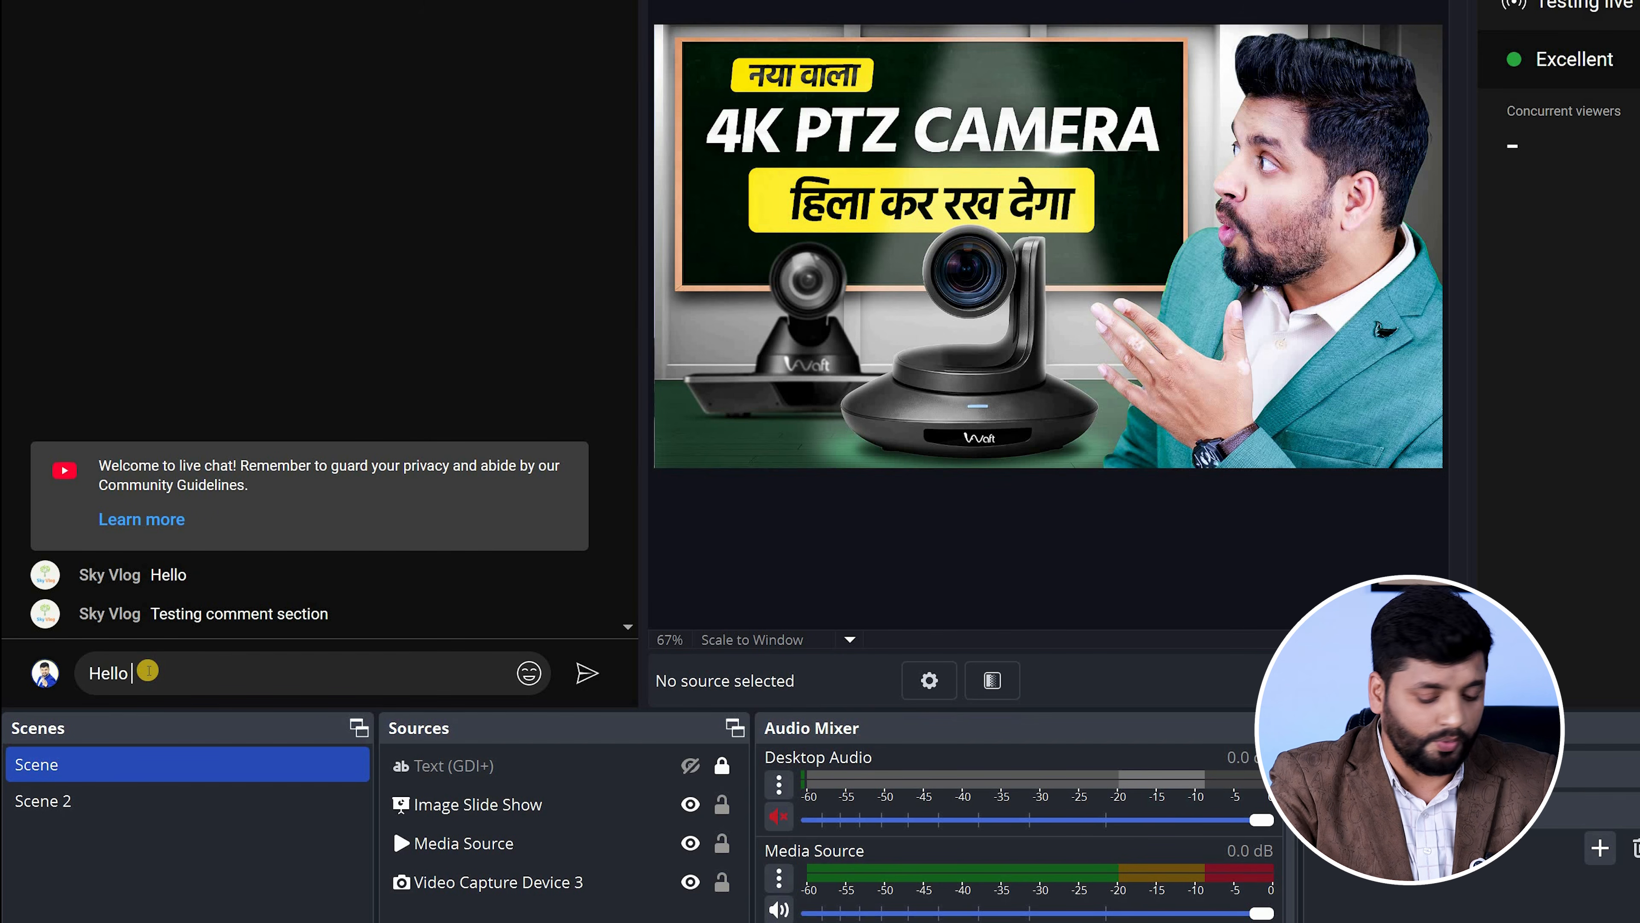
type(" sk")
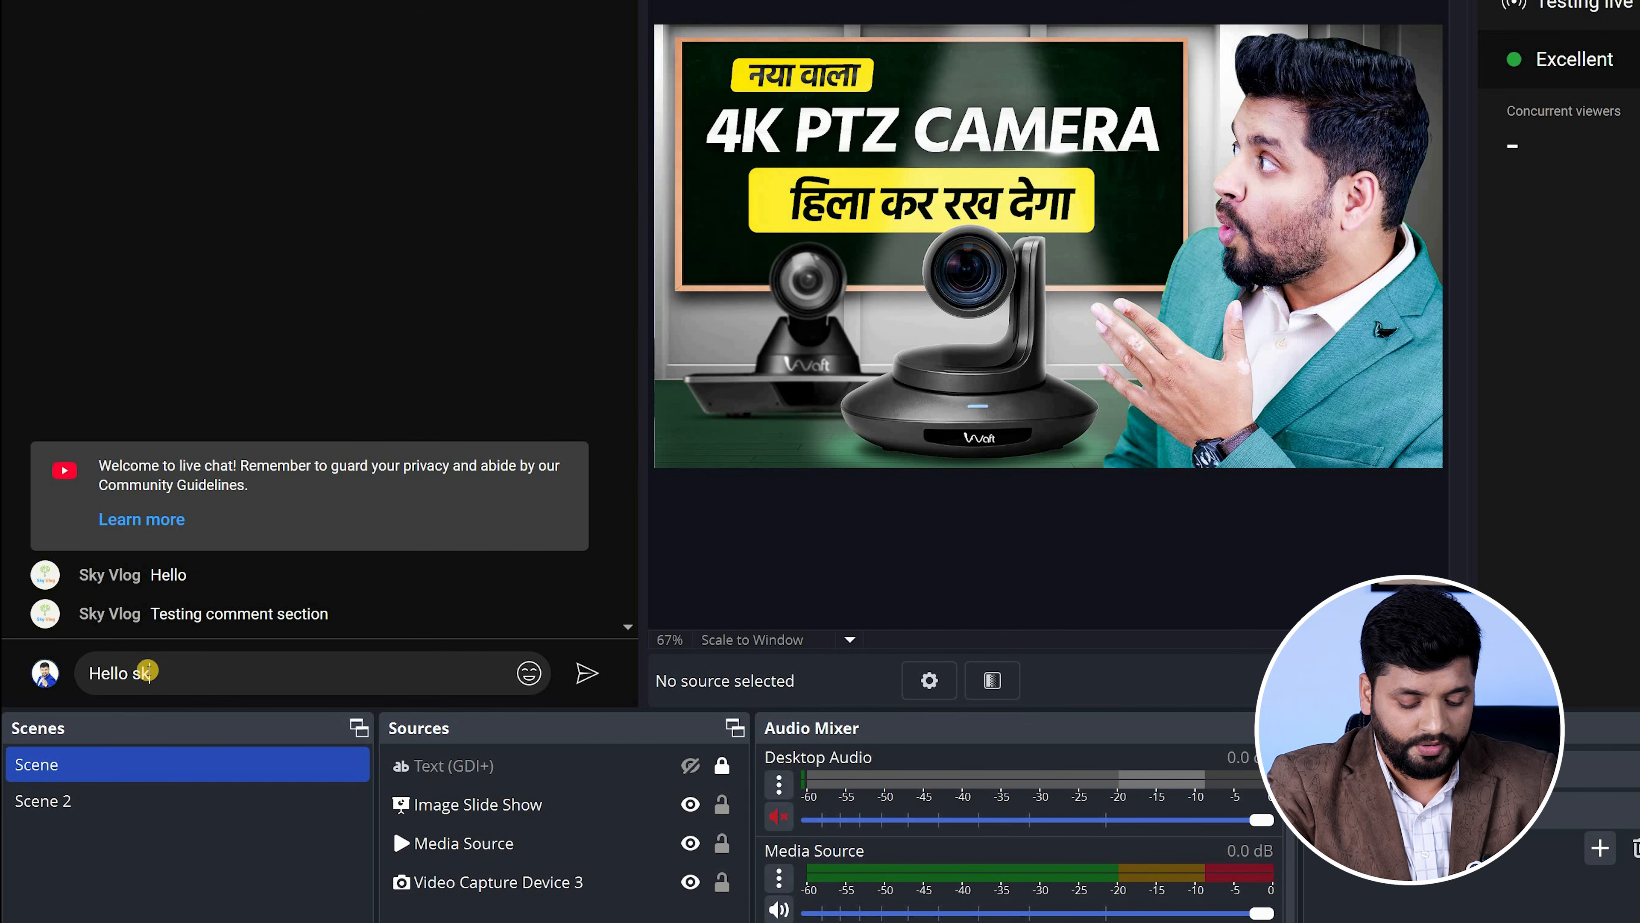
type("y")
key("Return")
Look at the chat's audience engagement options and reactions, open the poll form and close it without starting a poll
left_click(524, 674)
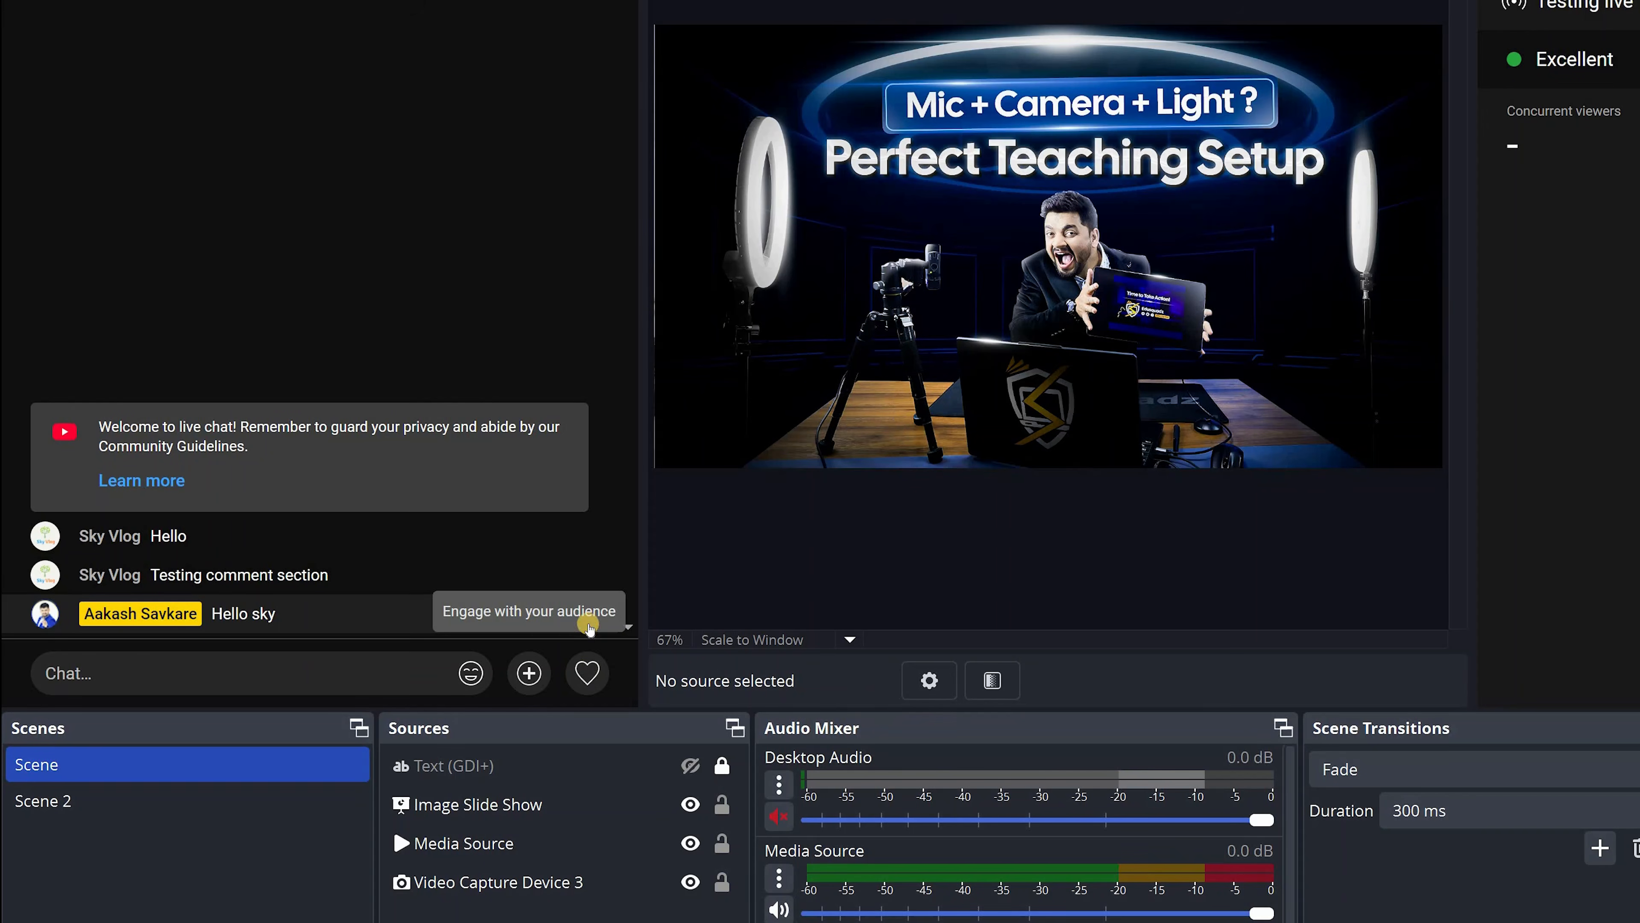
mouse_move(587, 672)
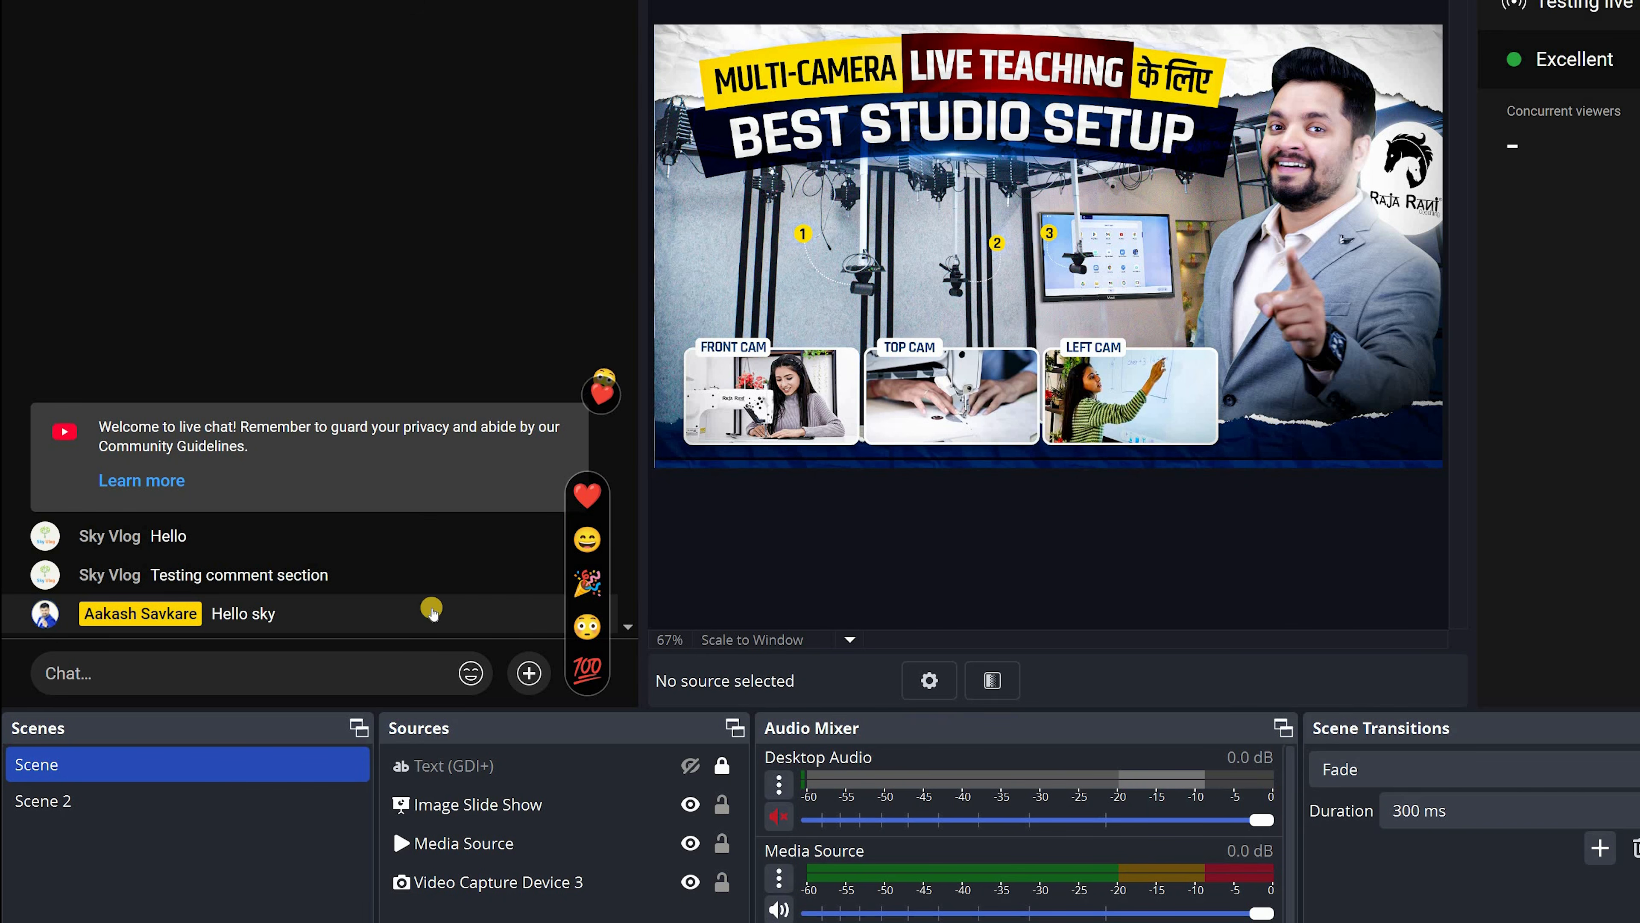
left_click(532, 673)
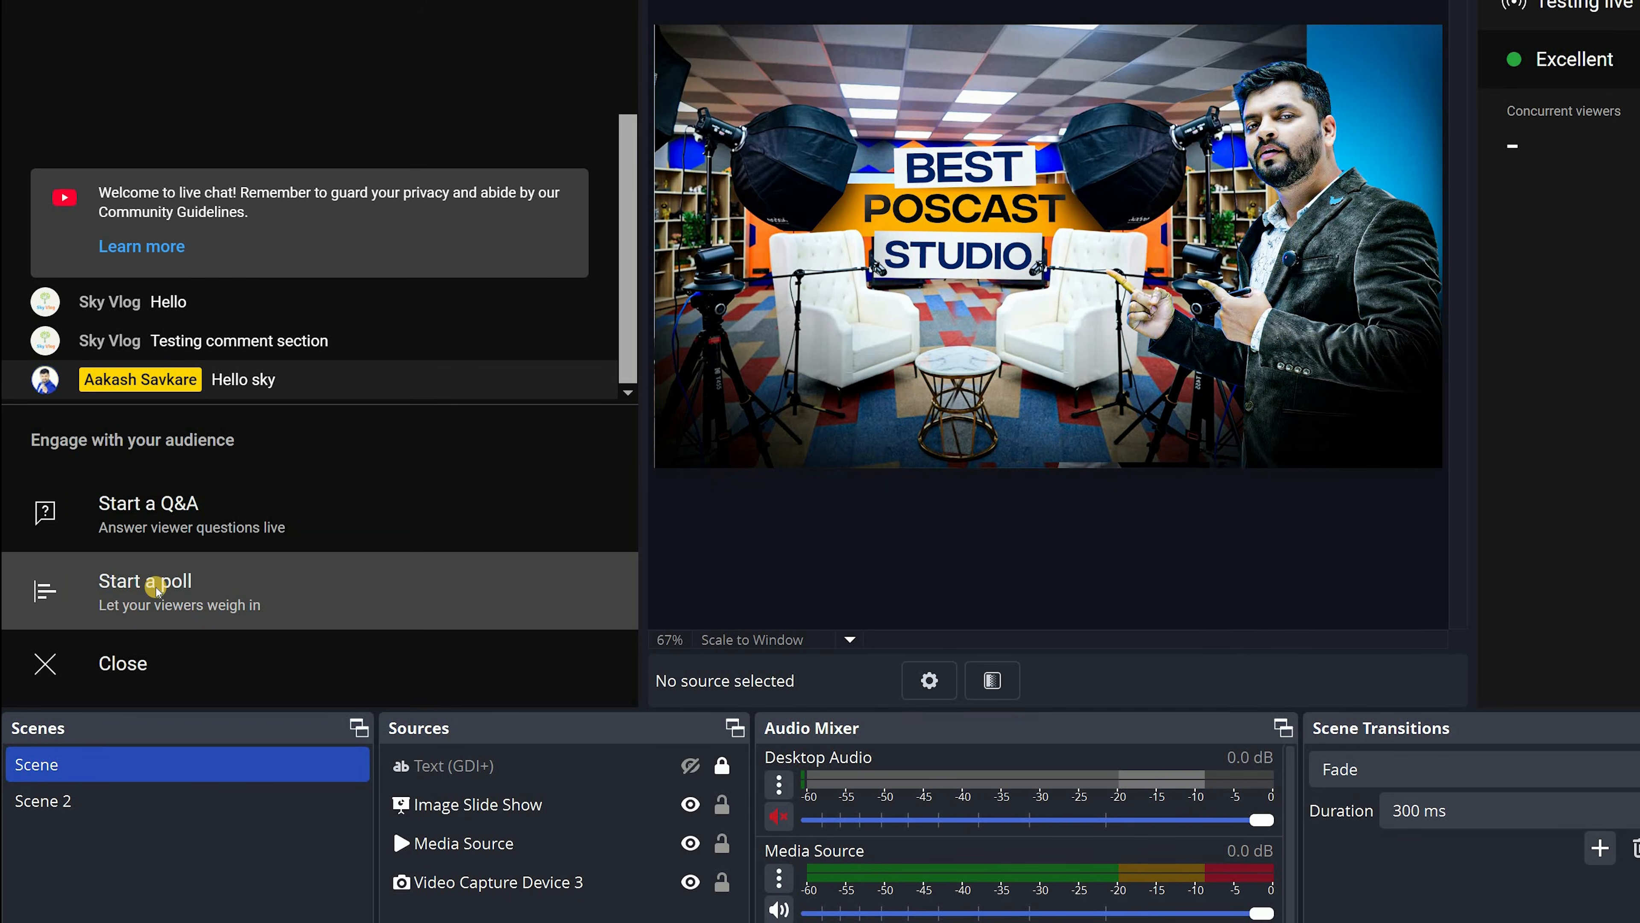
left_click(156, 589)
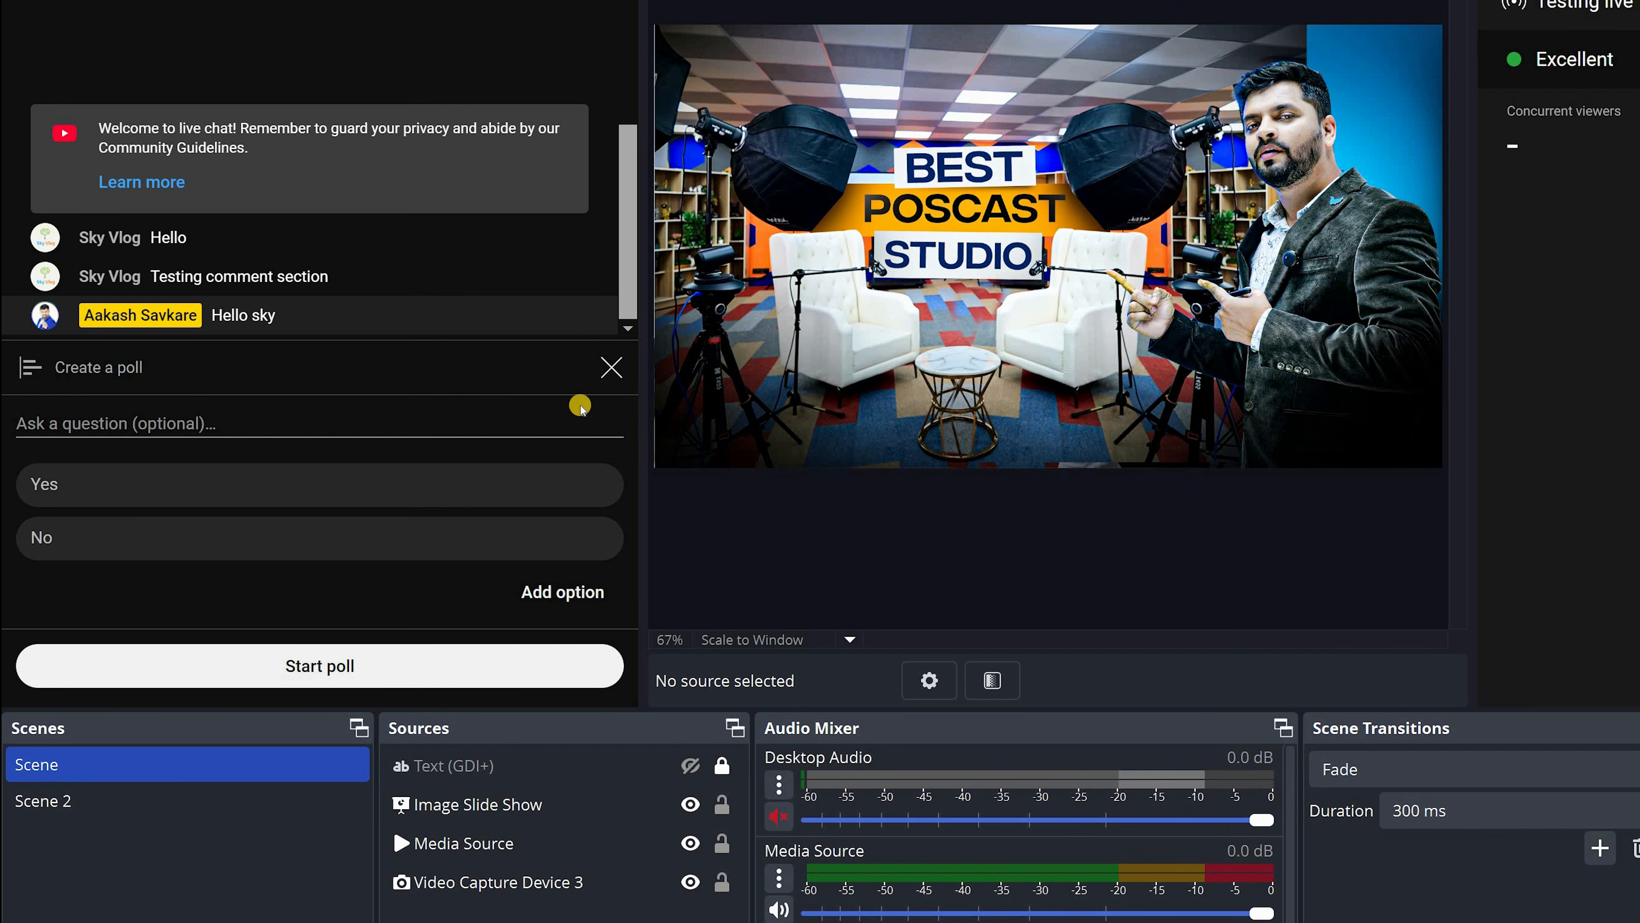
left_click(612, 367)
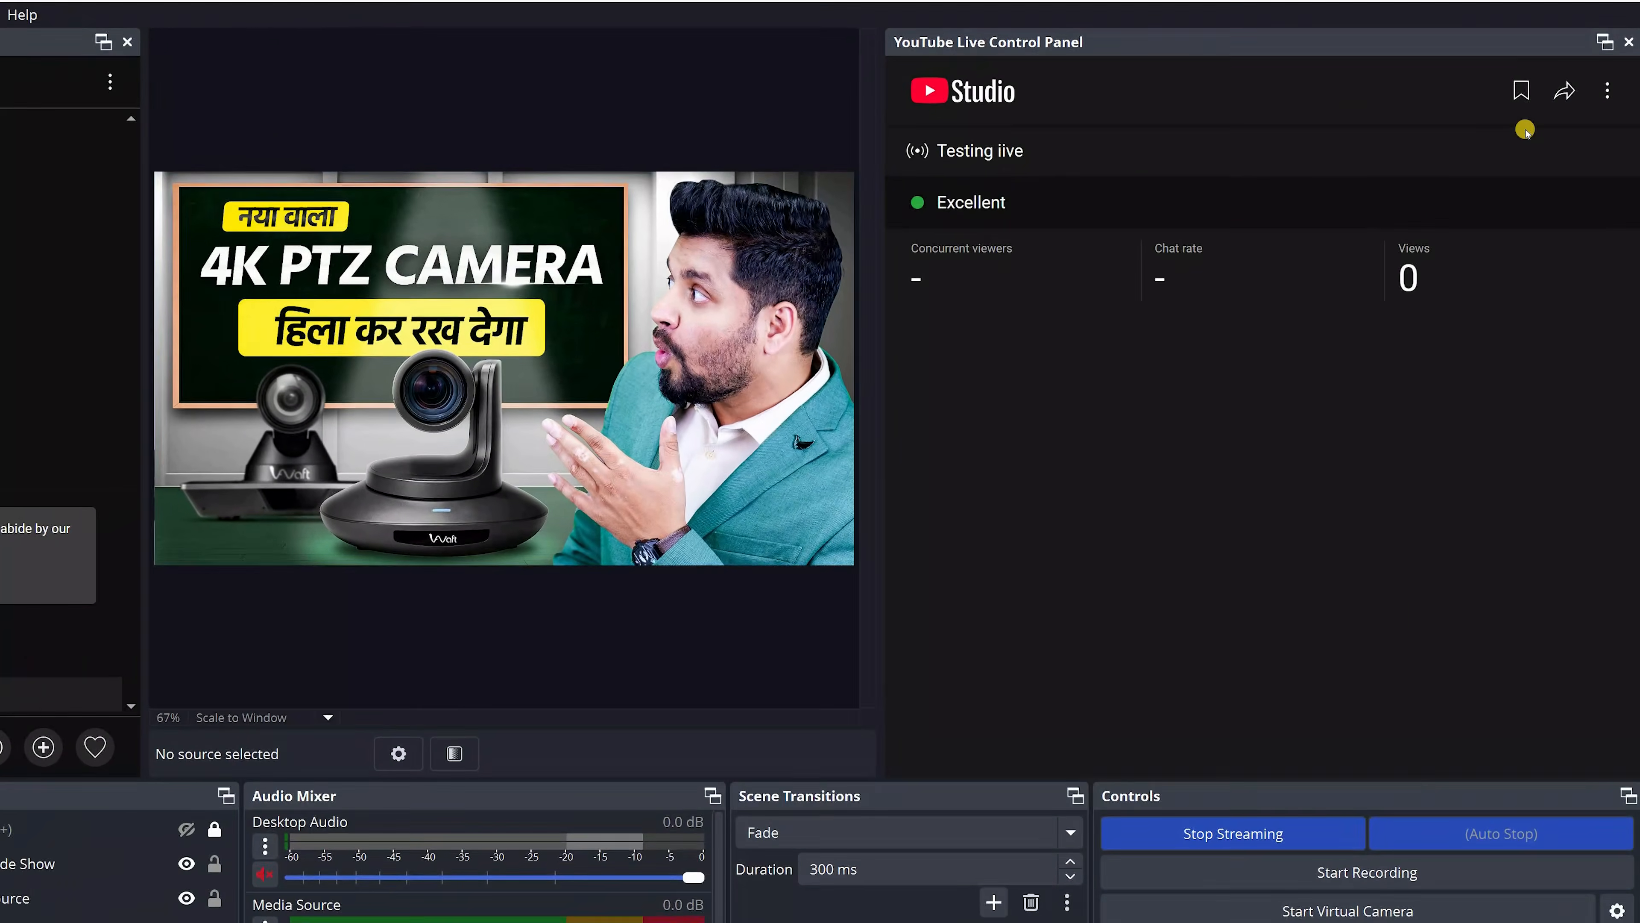
Examine the live stream's concurrent viewers, chat rate and views, and the control panel's account and stream options
left_click(1605, 91)
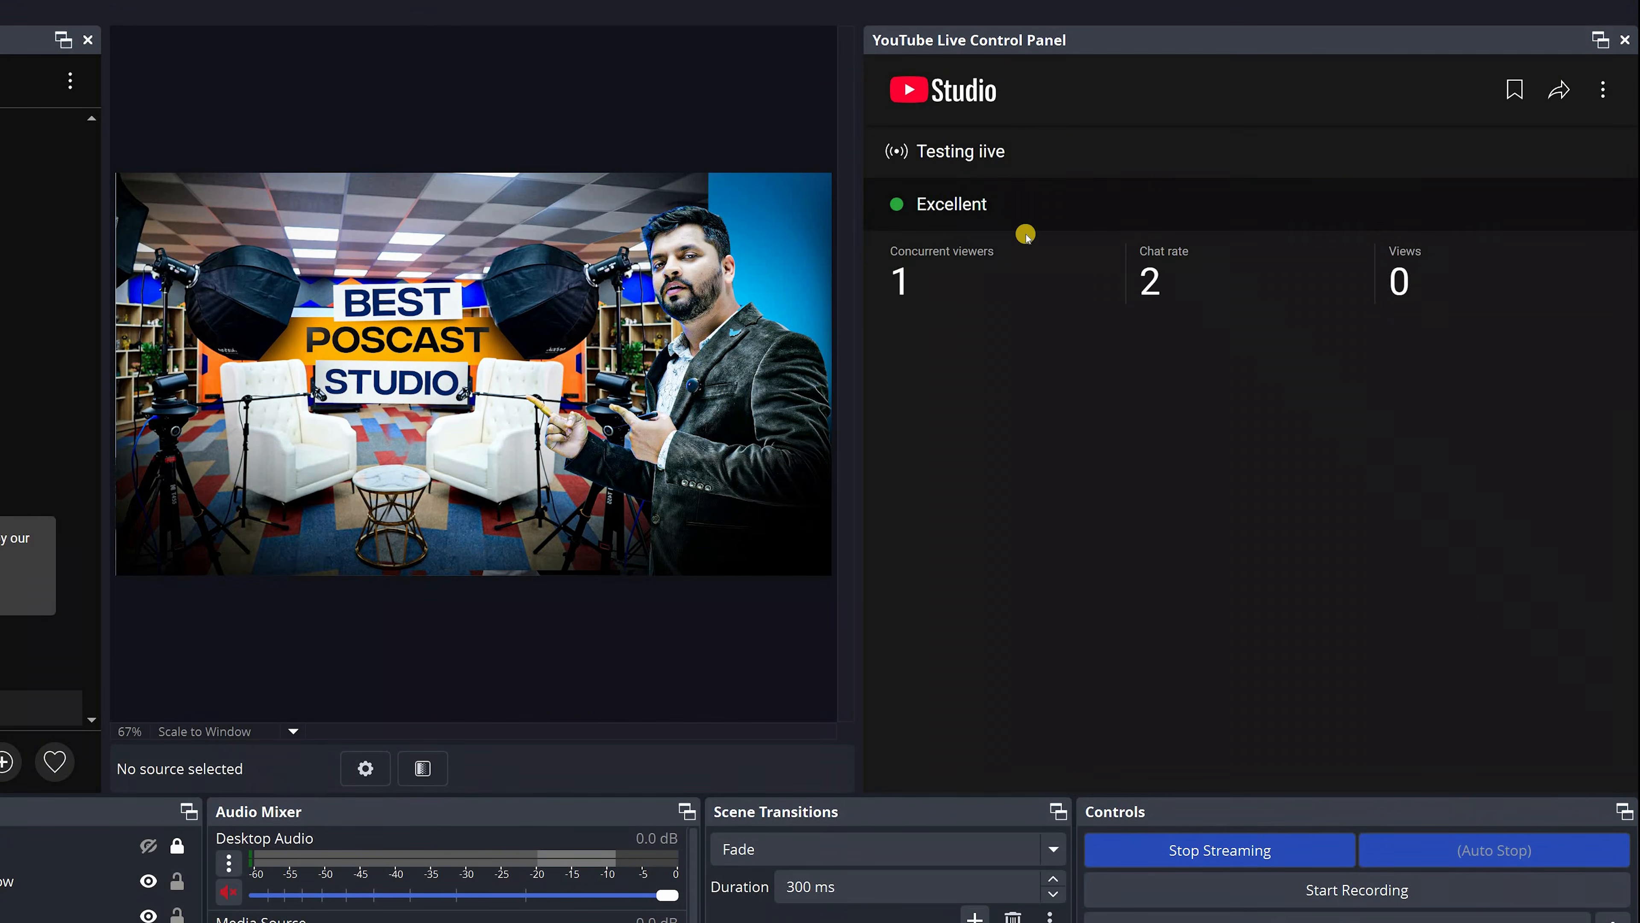
left_click_drag(883, 314, 1447, 281)
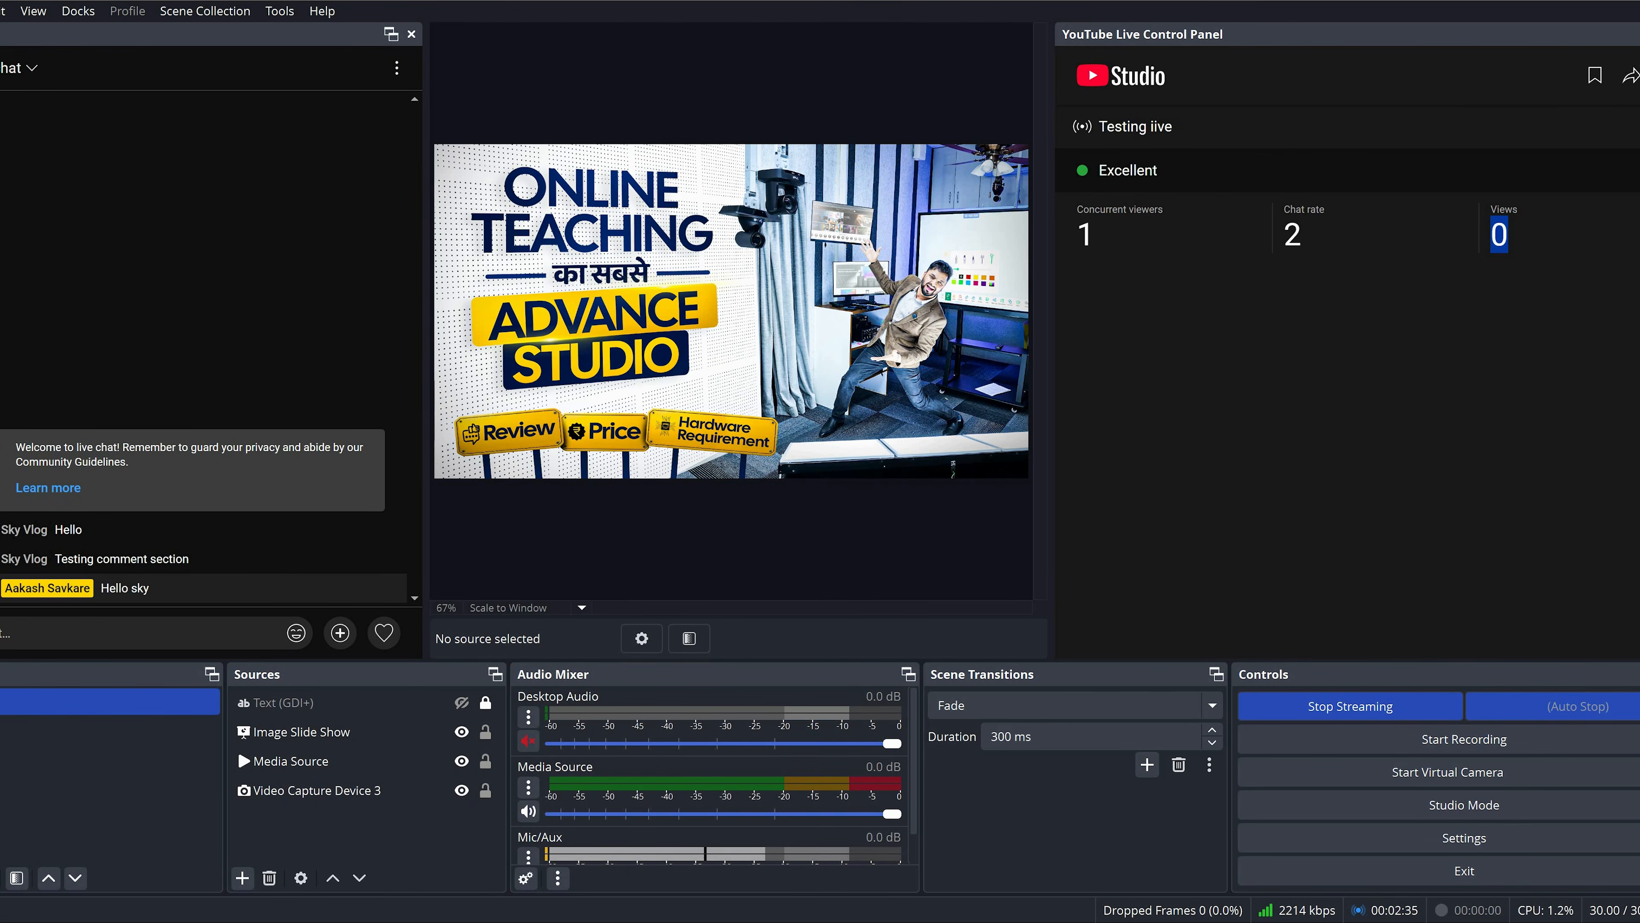
left_click(1594, 217)
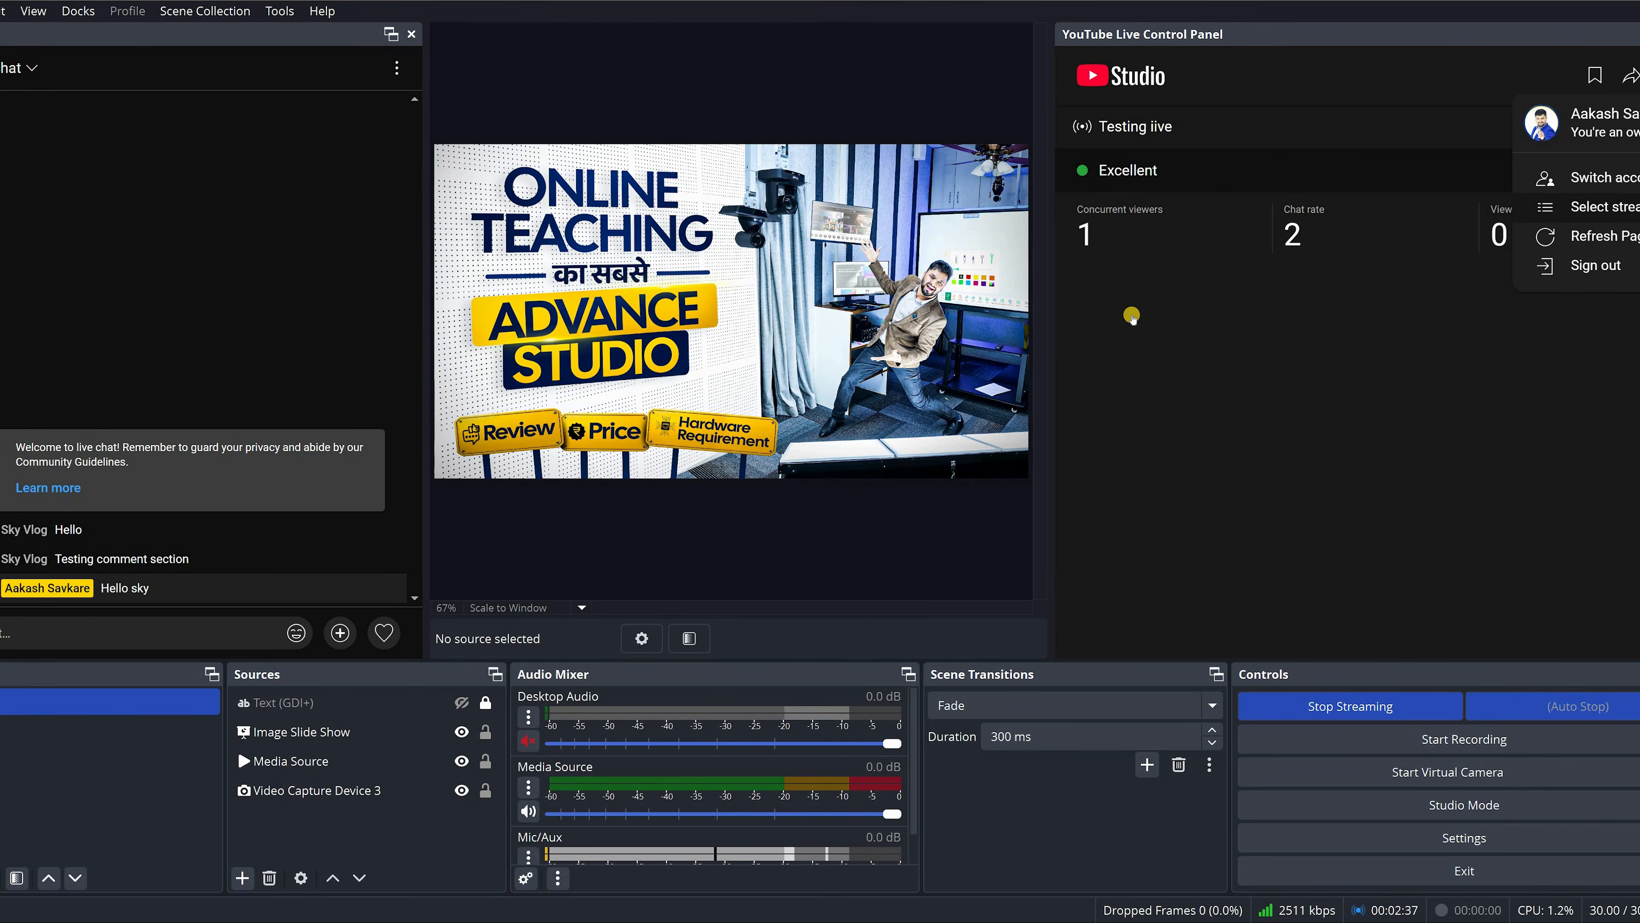
Browse the list of selectable streams in the control panel and view the Stream section of the OBS settings
scroll(1116, 373, "down", 3)
scroll(1092, 471, "up", 3)
scroll(1095, 452, "down", 3)
scroll(988, 323, "up", 3)
scroll(1052, 291, "down", 3)
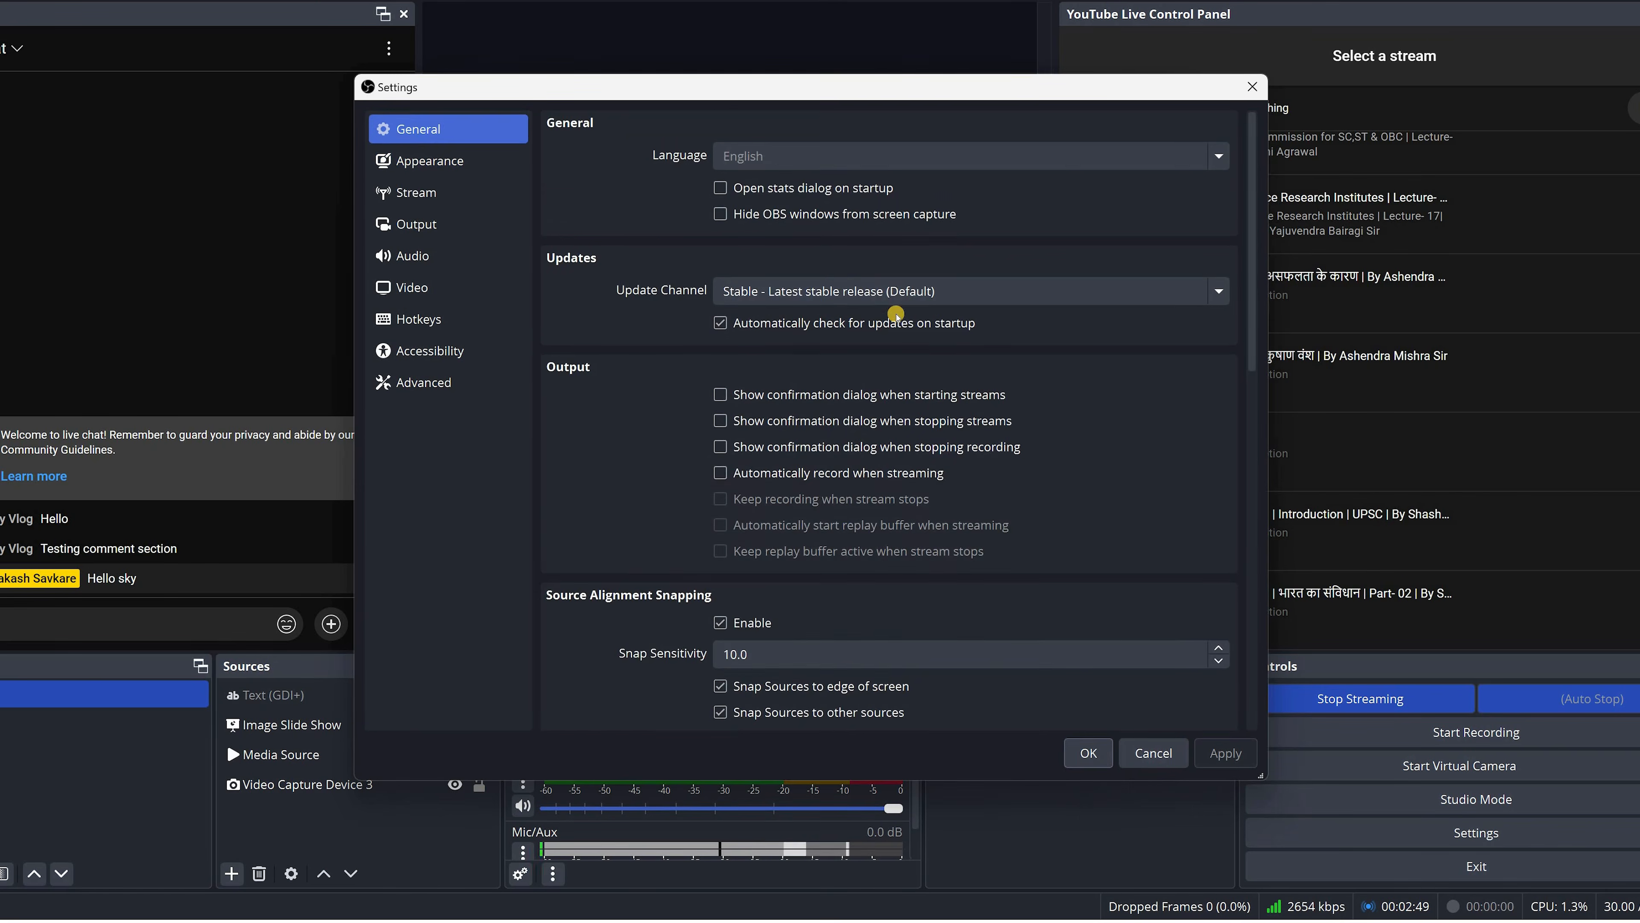
left_click(426, 192)
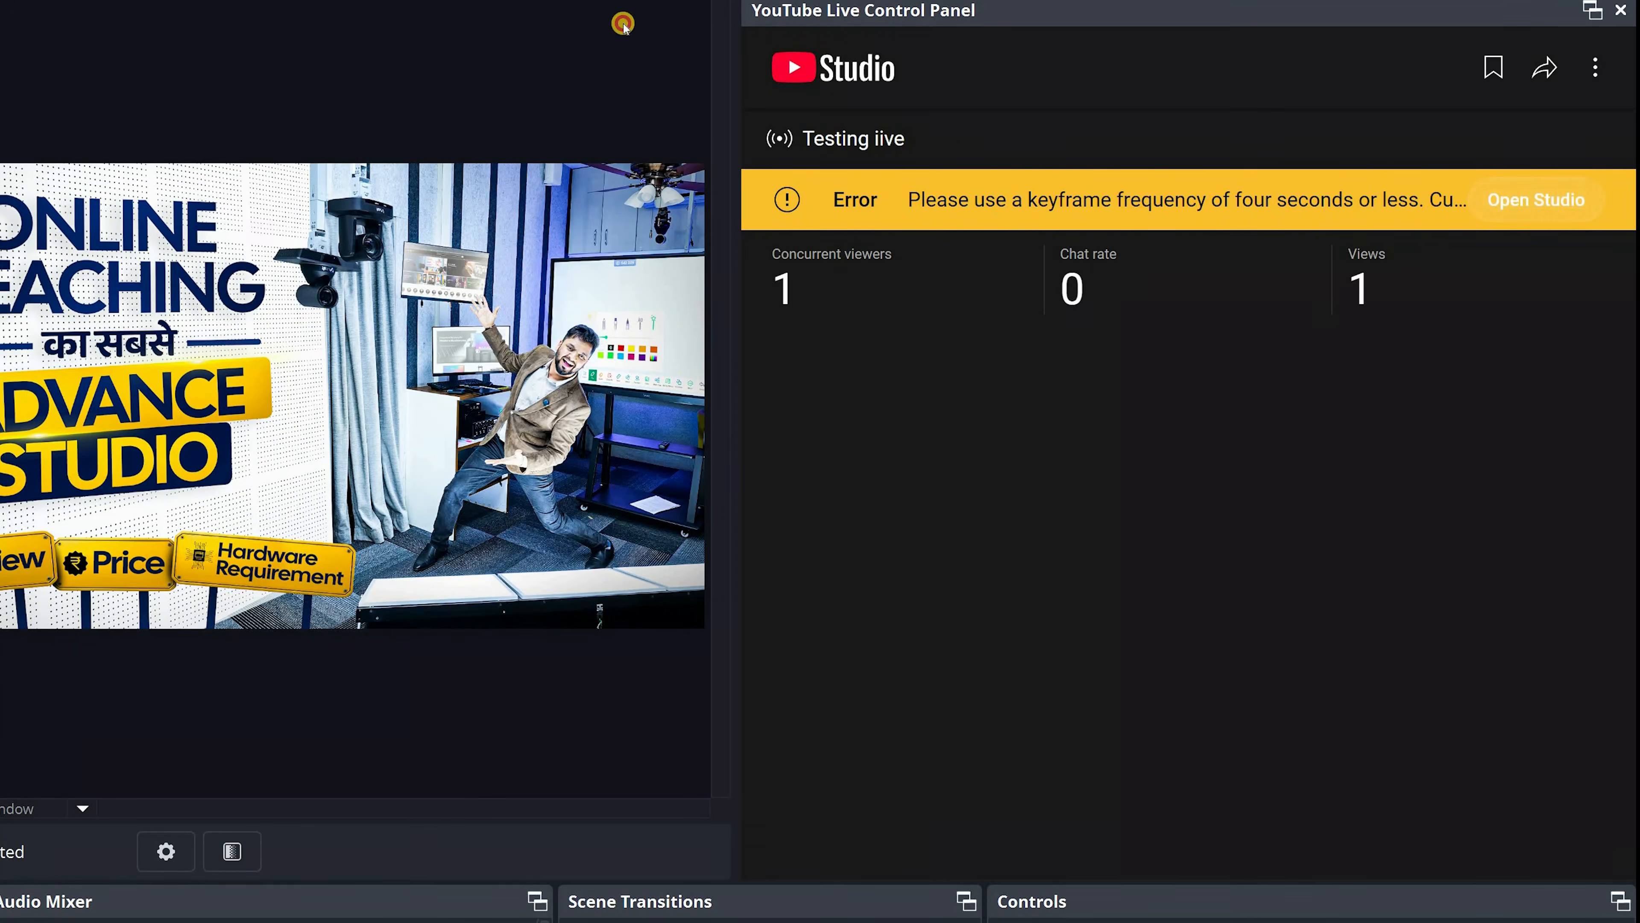
View the running stream's YouTube Studio page in its separate window, then return to the main OBS window
left_click_drag(623, 24, 267, 84)
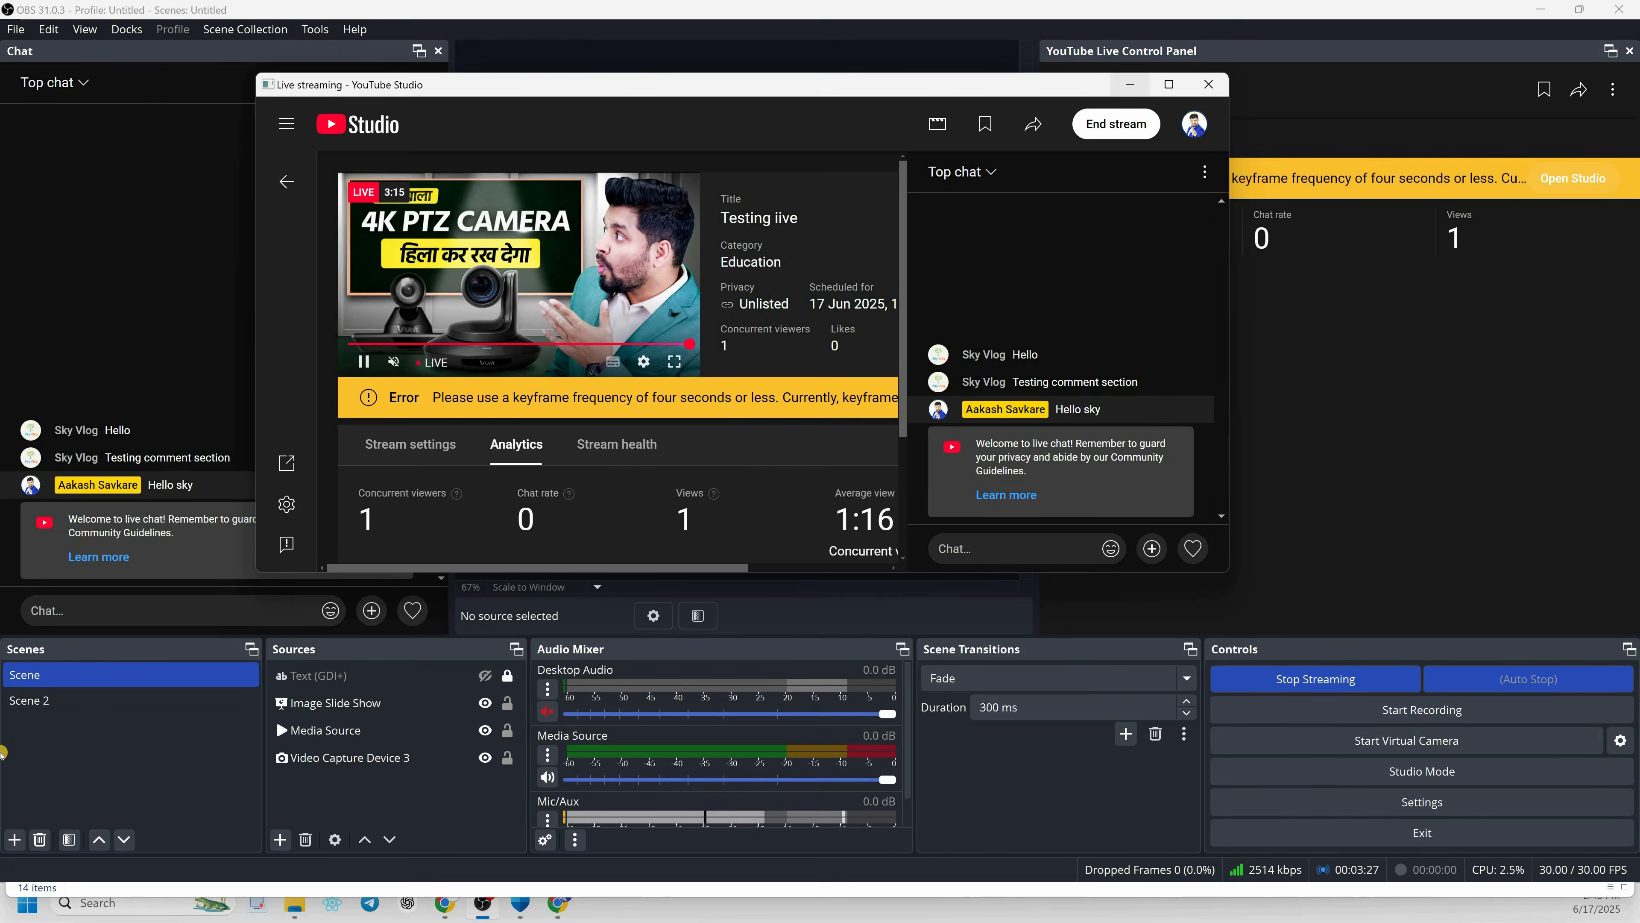
left_click(3, 752)
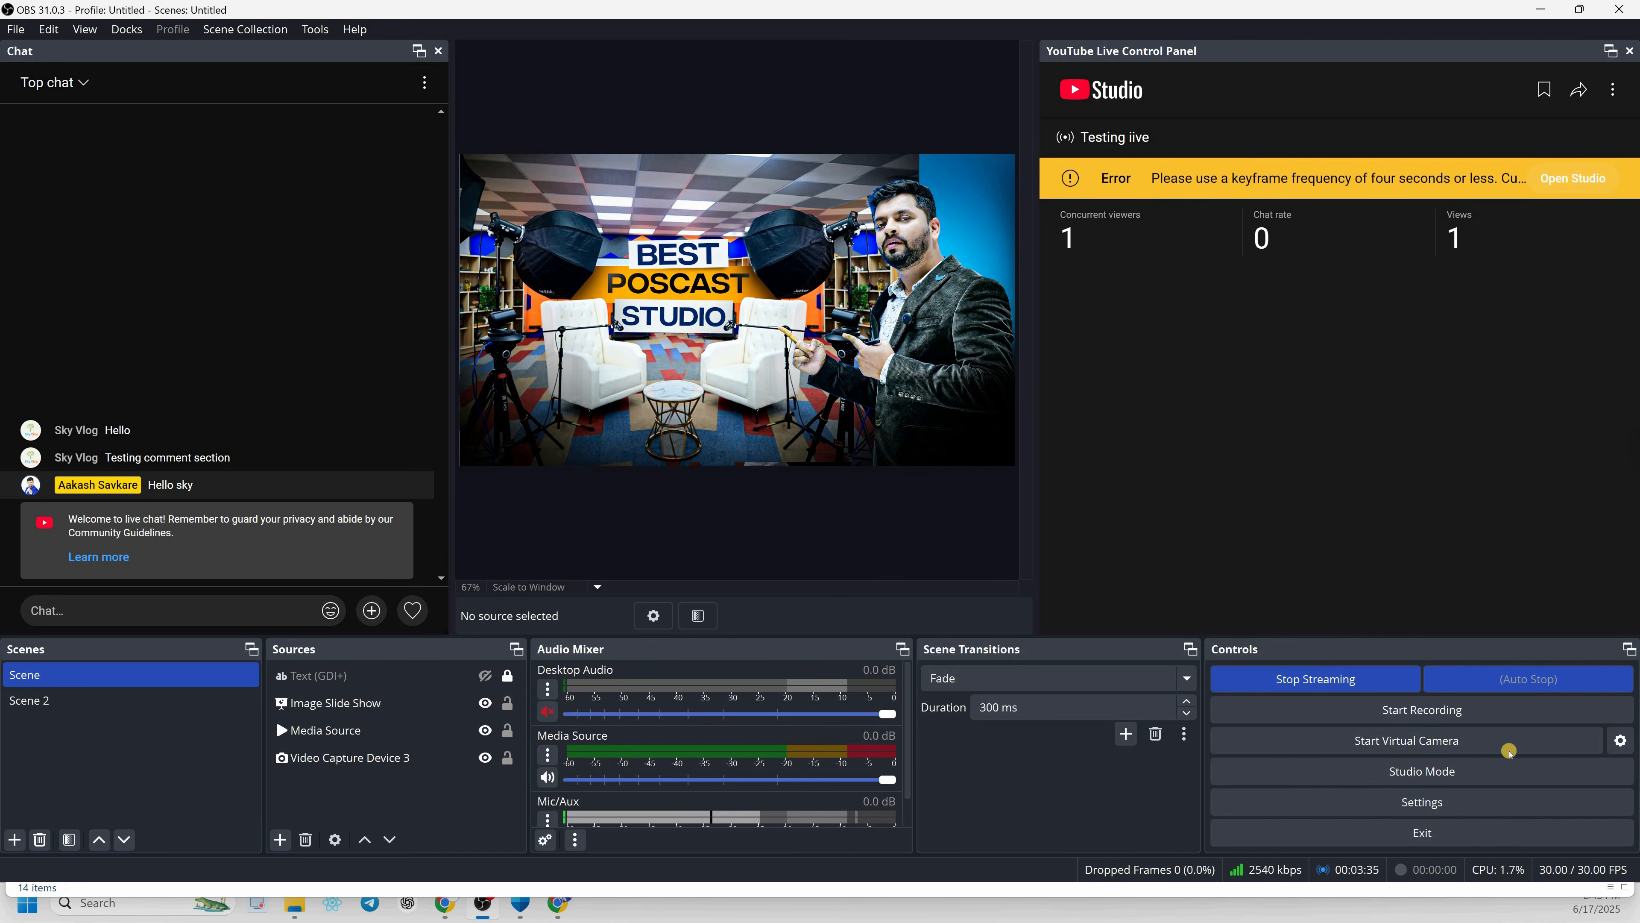
Stop the live stream and confirm ending it
left_click(1312, 682)
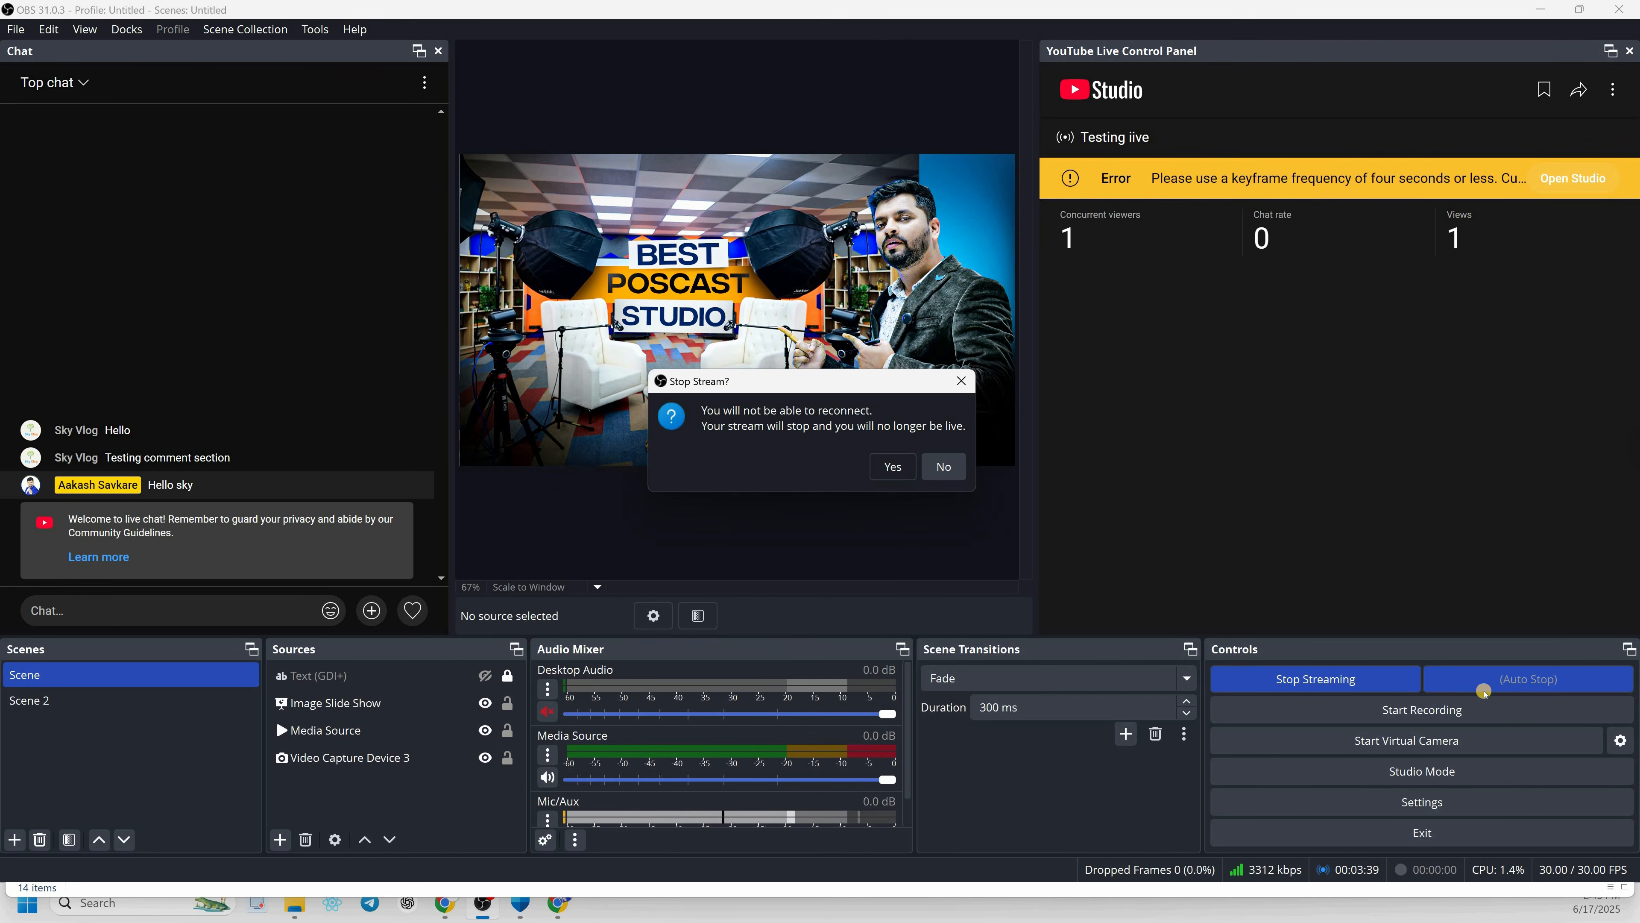
key("Return")
Reopen the YouTube broadcast setup and choose "Testing live" from the existing broadcasts
left_click(1463, 681)
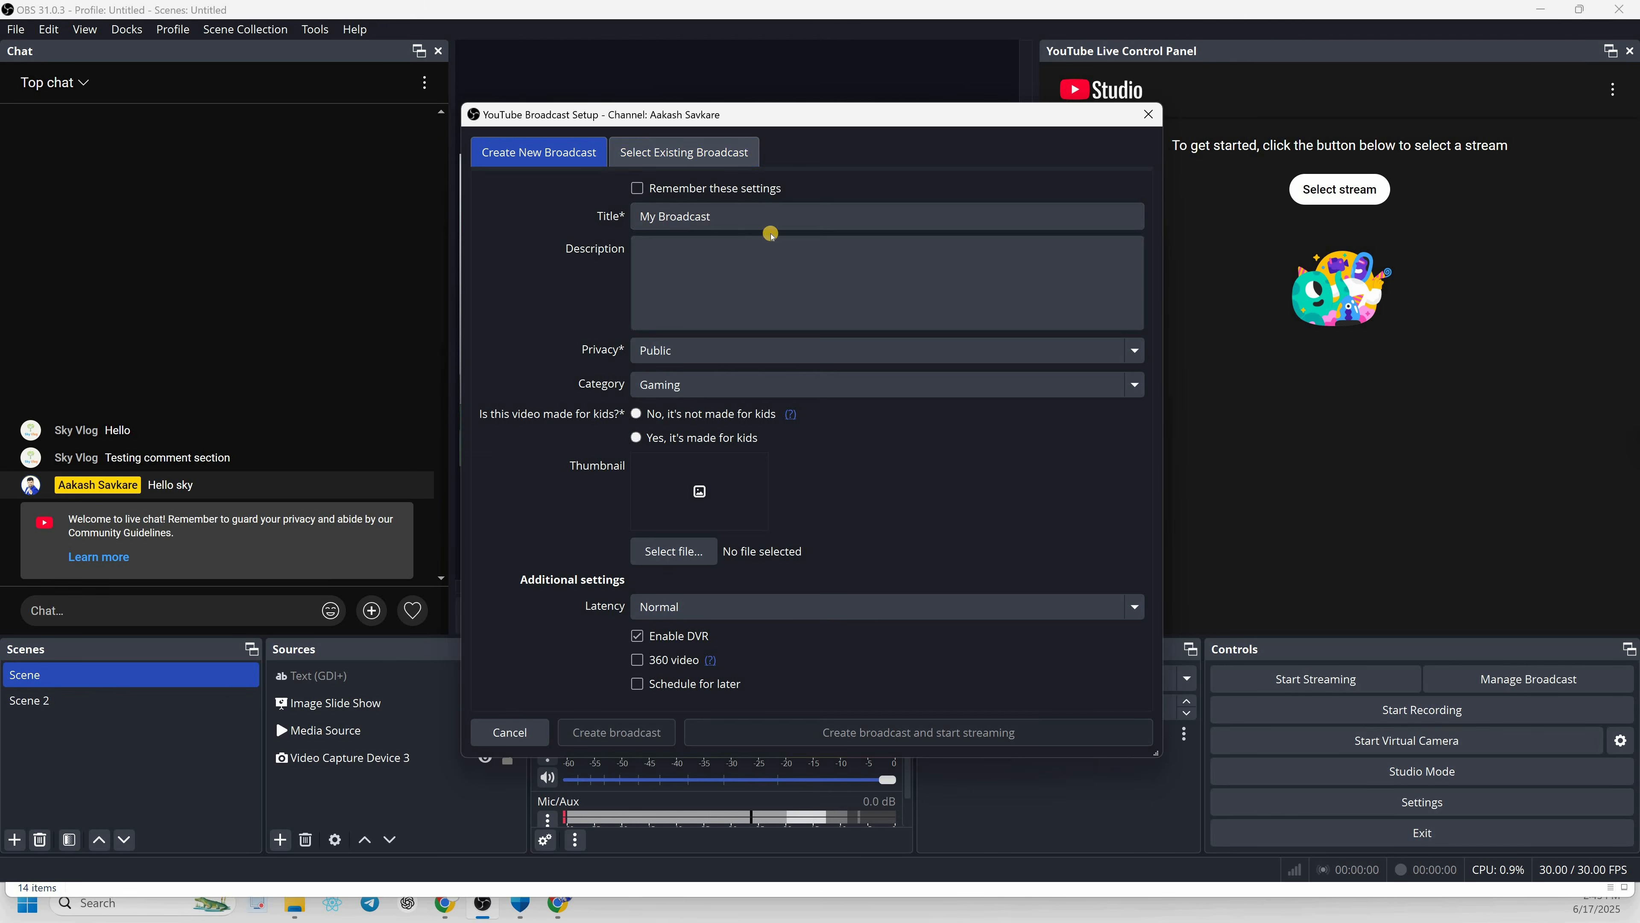
left_click(684, 152)
scroll(666, 421, "down", 10)
scroll(663, 425, "up", 8)
scroll(685, 440, "down", 2)
scroll(703, 468, "down", 15)
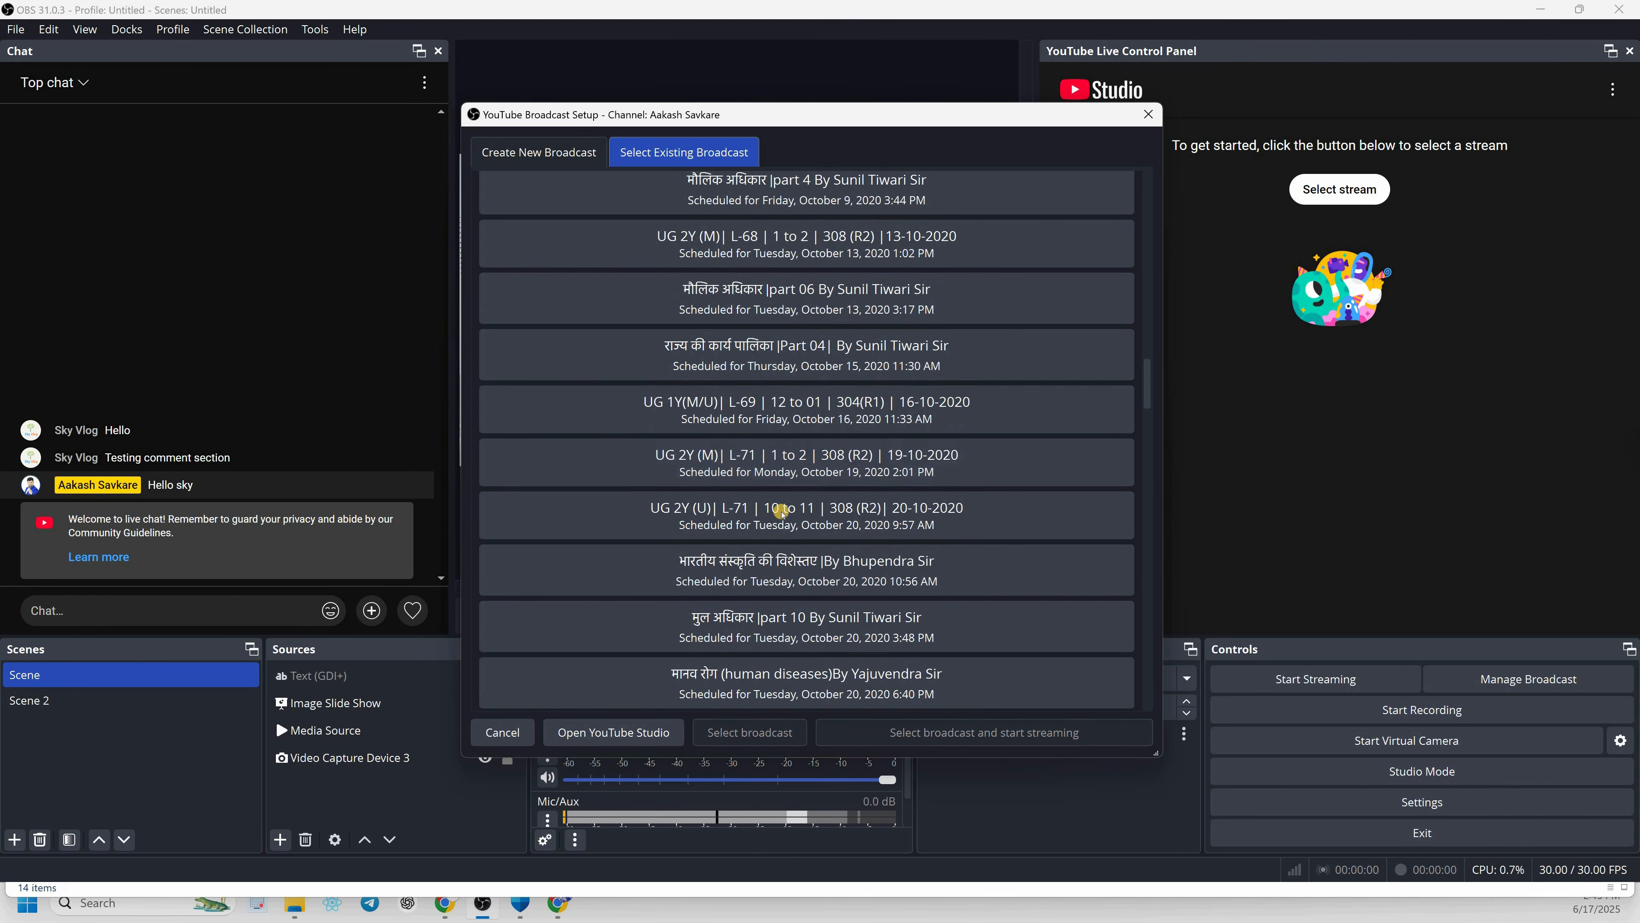
scroll(782, 510, "down", 5)
scroll(772, 400, "up", 20)
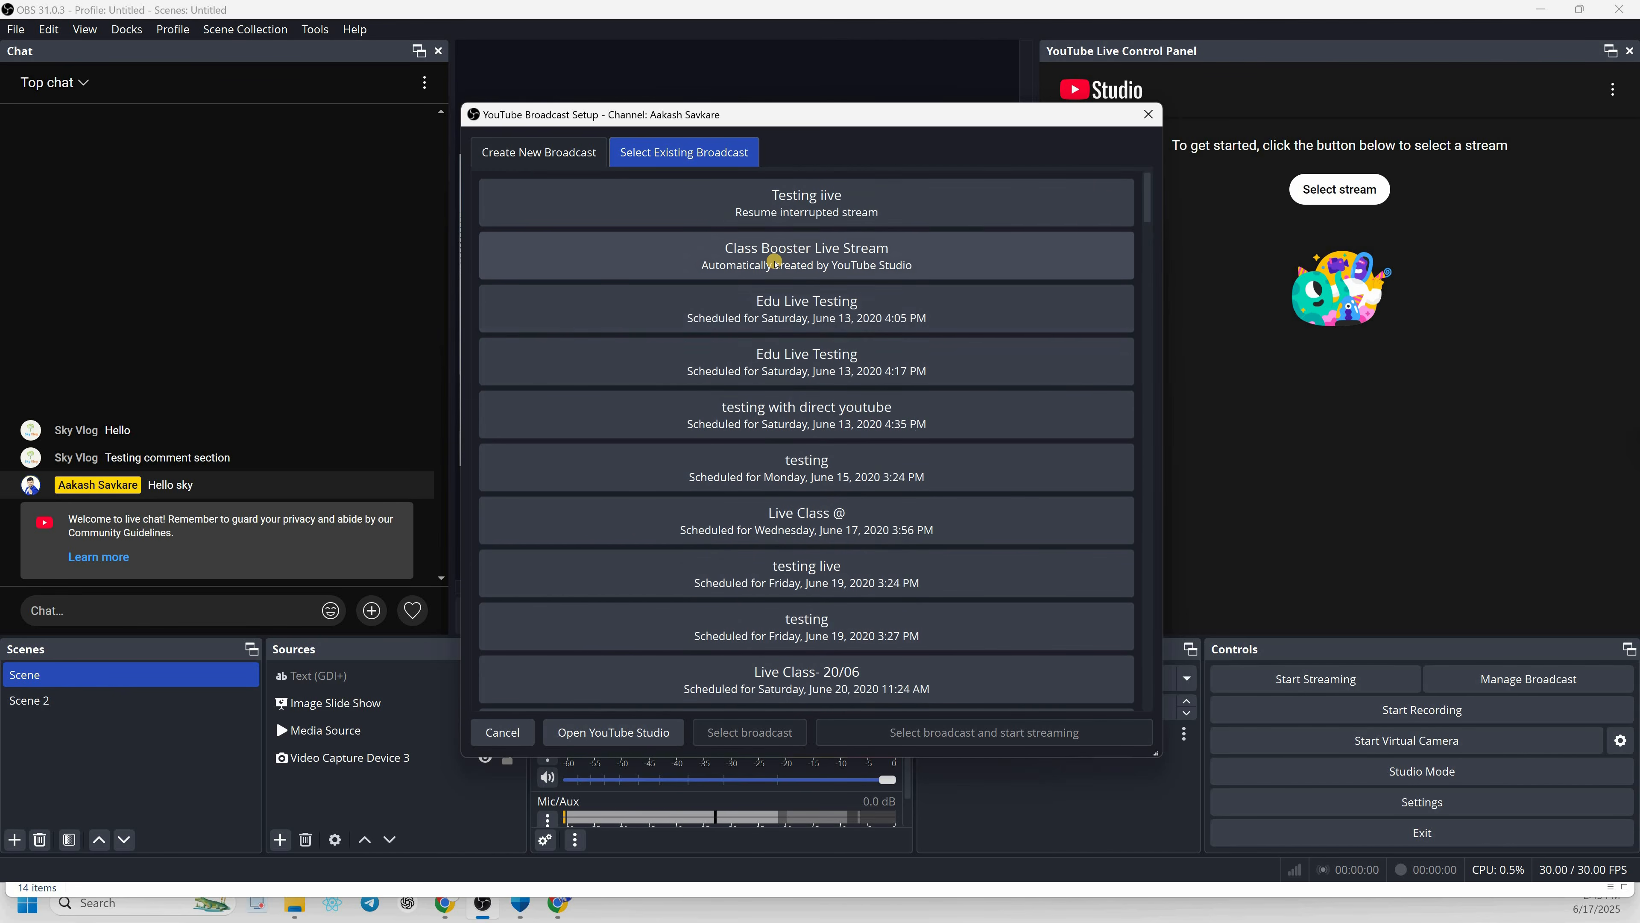
left_click(804, 202)
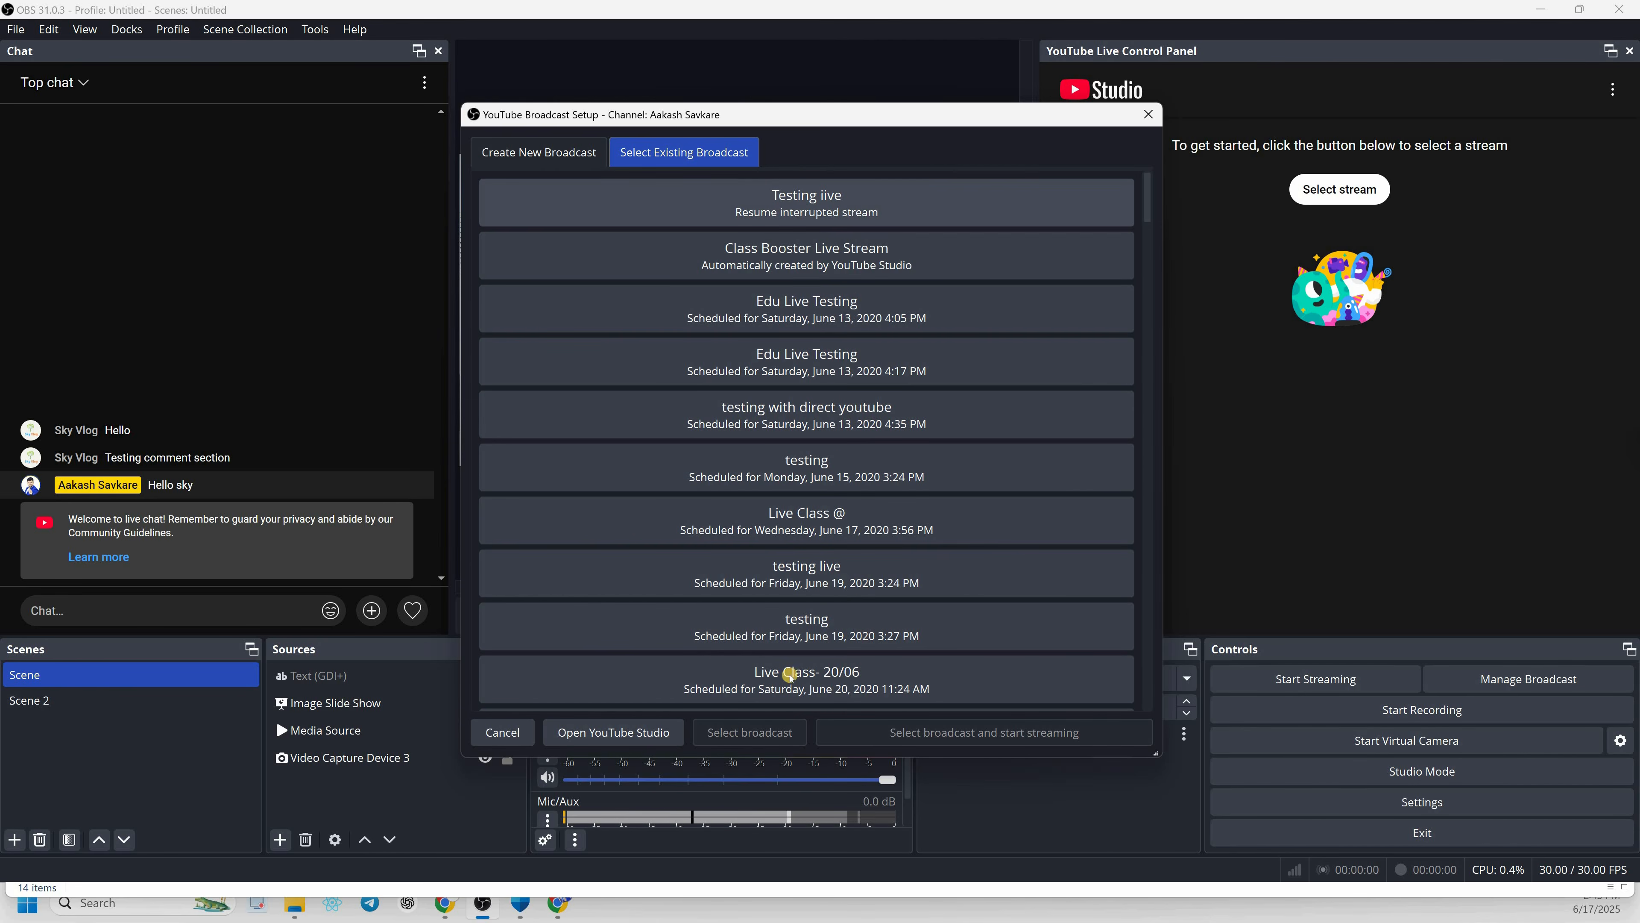